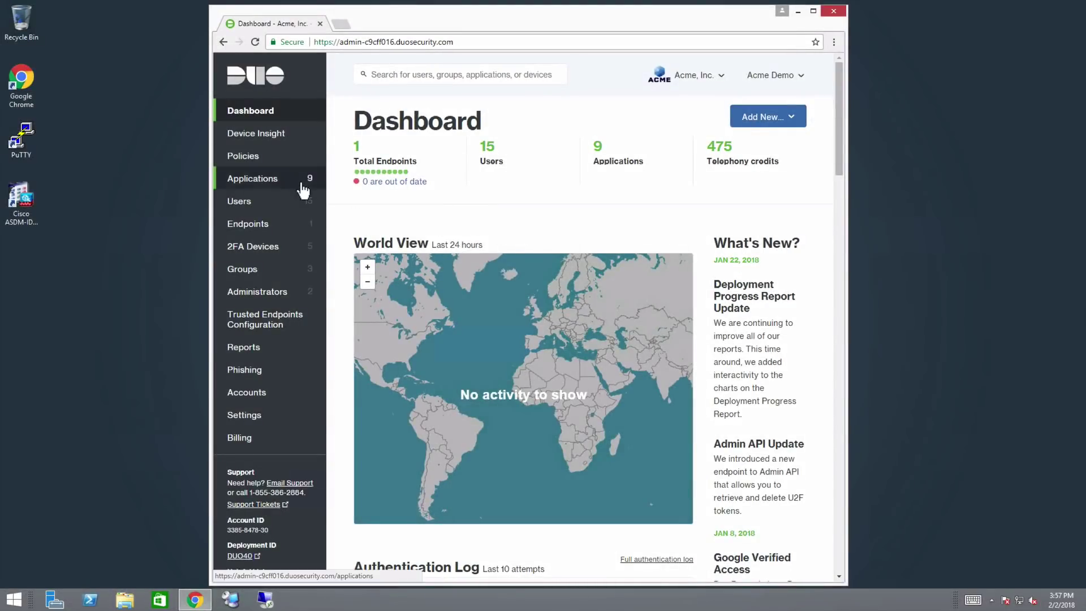
Protect the Cisco SSL VPN application in Duo, filtering for 'cisco', and download its Duo Cisco package
{"action": "left_click", "coordinate": [253, 178]}
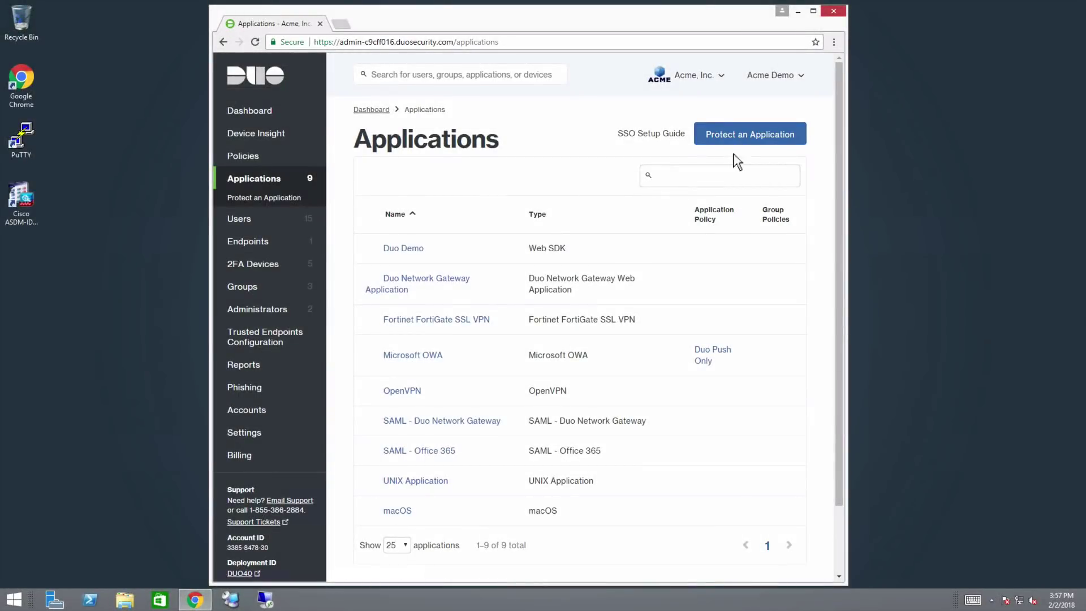
{"action": "left_click", "coordinate": [750, 149]}
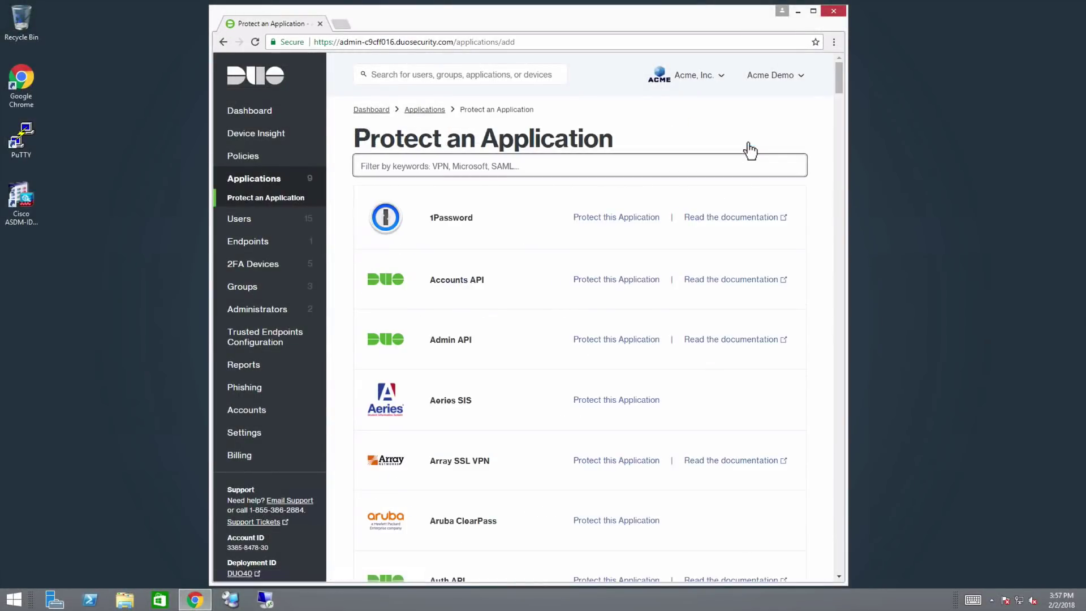
{"action": "type", "text": "cisco"}
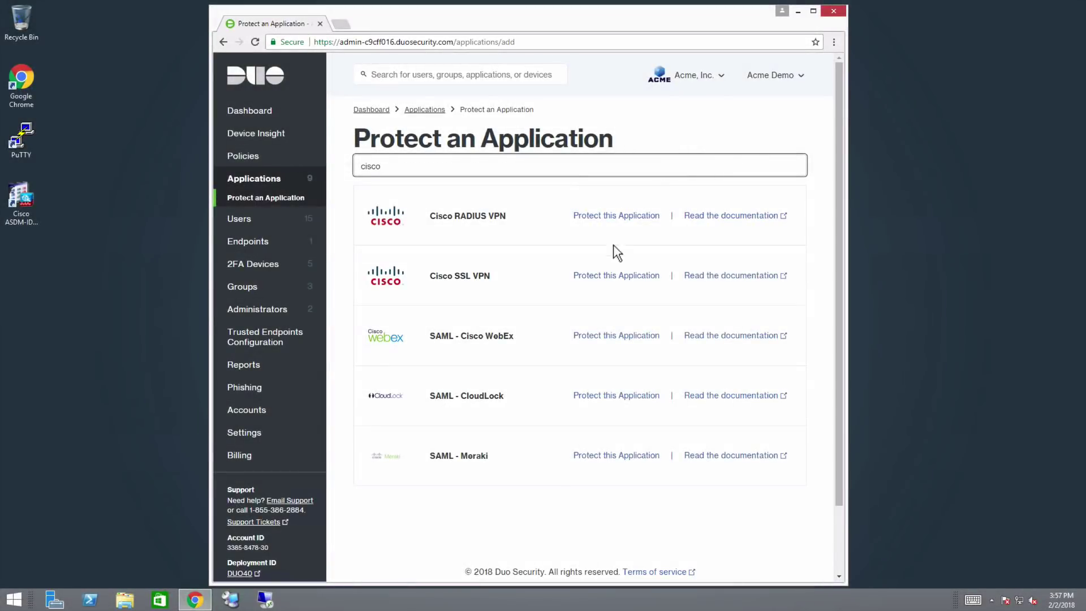
{"action": "left_click", "coordinate": [639, 277]}
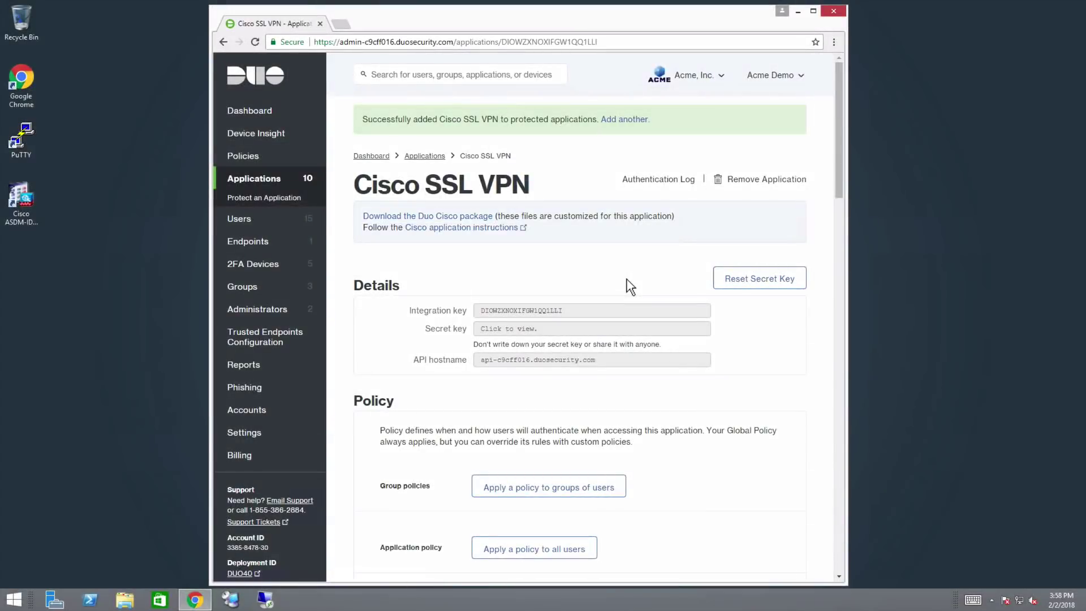
{"action": "left_click", "coordinate": [383, 218]}
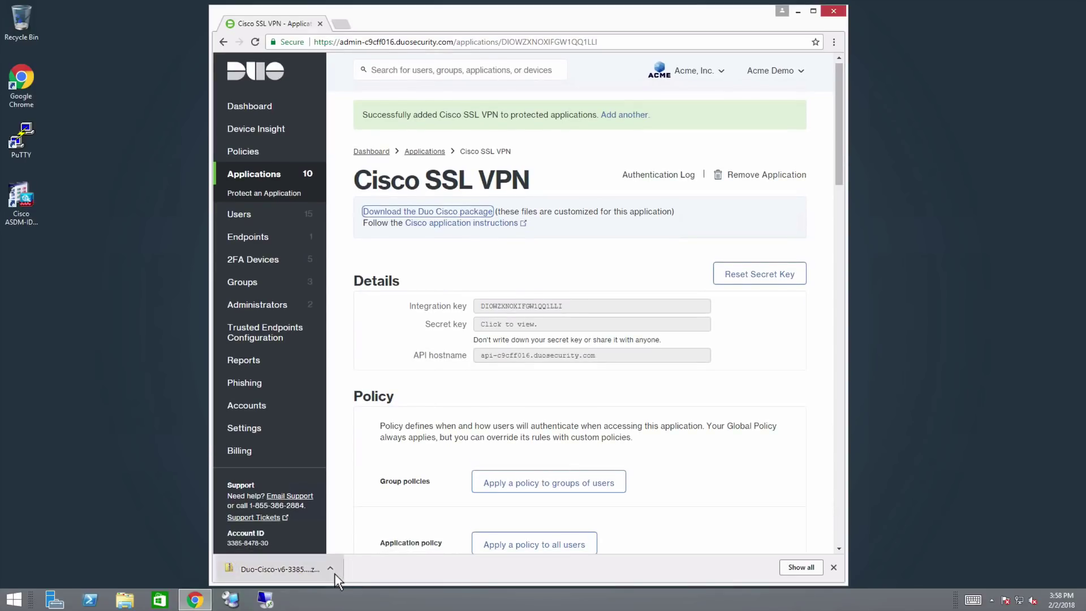
Copy the Duo-Cisco-v6 script from the downloaded zip to the Desktop and close the zip folder
{"action": "left_click", "coordinate": [330, 568]}
{"action": "left_click", "coordinate": [367, 500]}
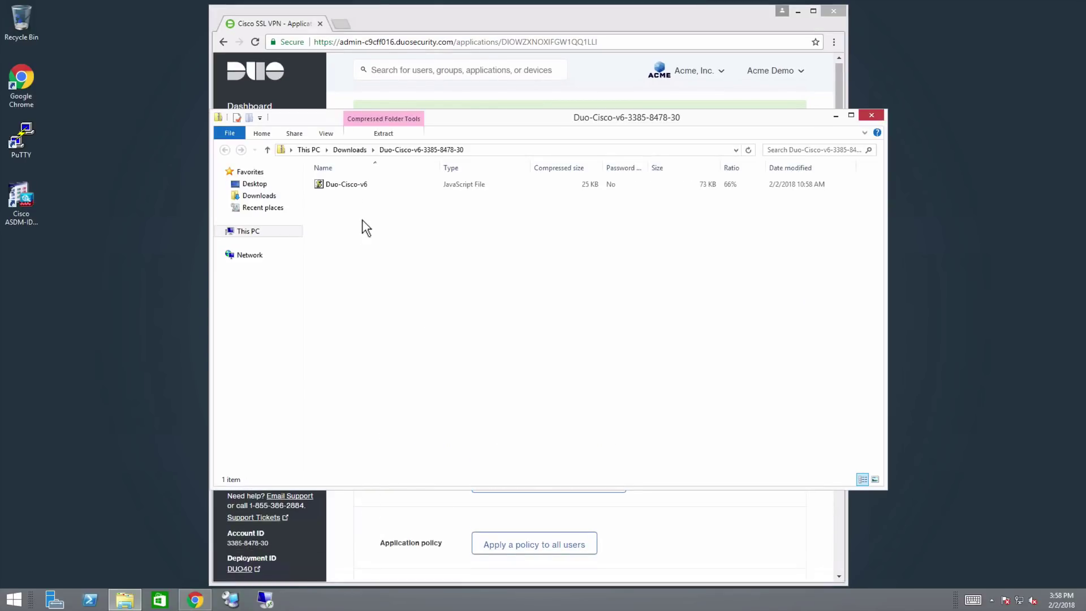
{"action": "left_click_drag", "start_coordinate": [416, 186], "coordinate": [52, 266]}
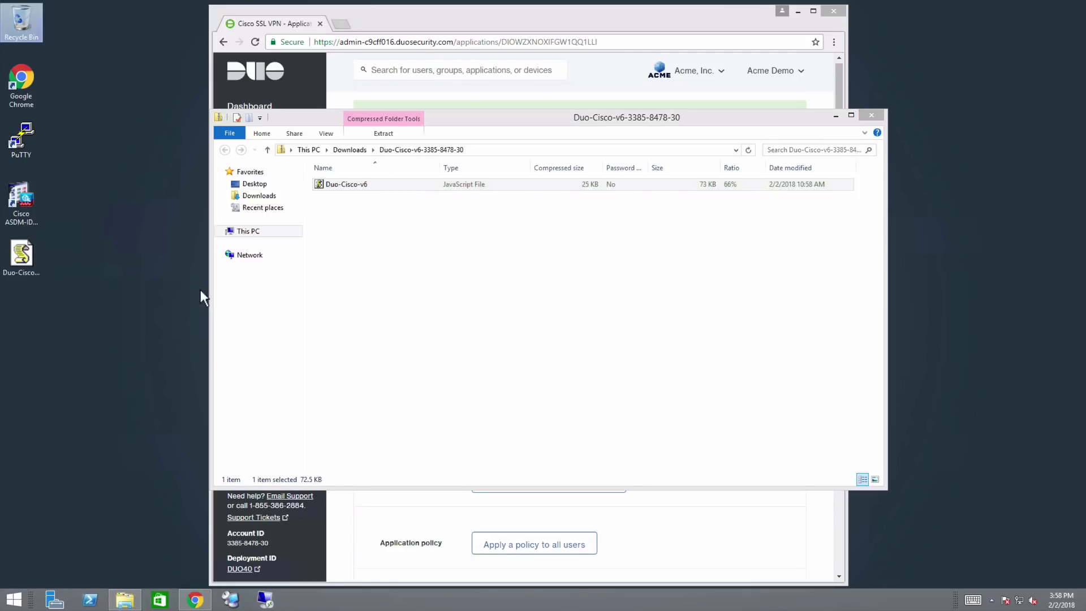
{"action": "left_click", "coordinate": [883, 116]}
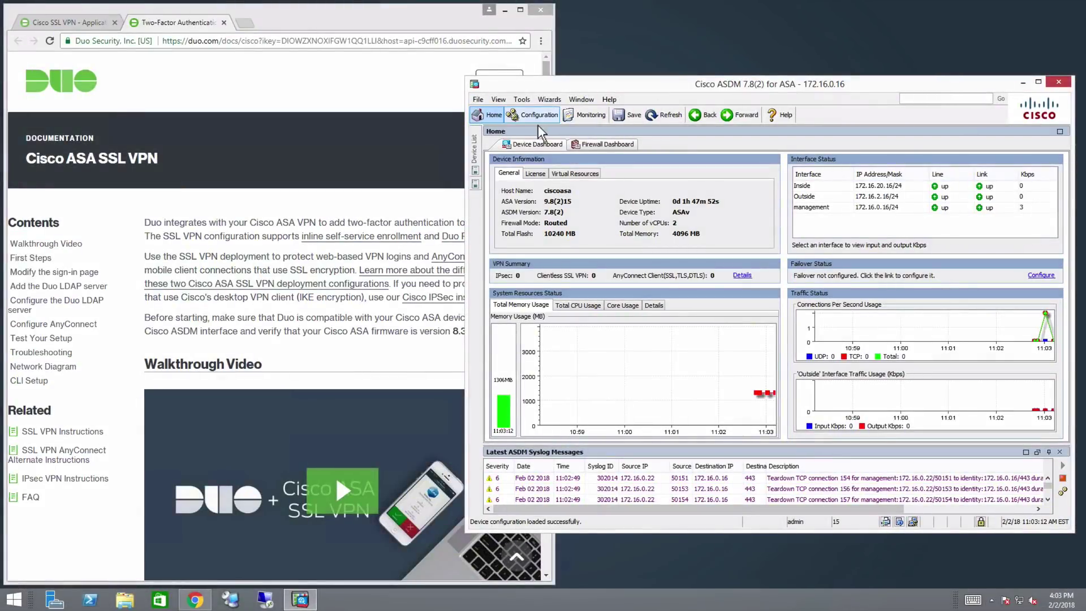
Navigate to Remote Access VPN > Clientless SSL VPN Access > Portal > Web Contents in Configuration
{"action": "left_click", "coordinate": [536, 121]}
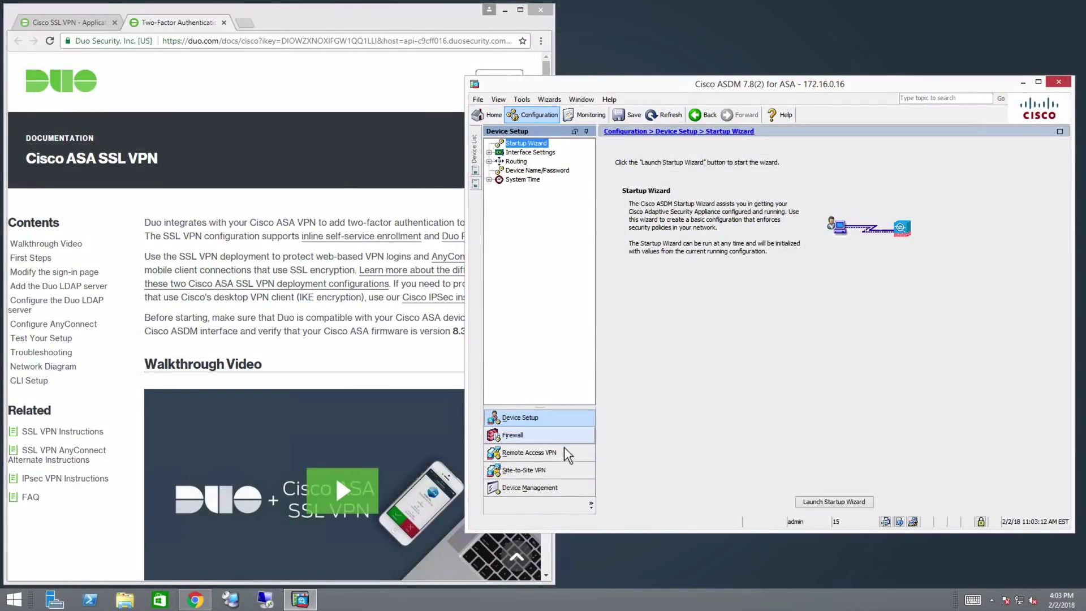
{"action": "left_click", "coordinate": [565, 453]}
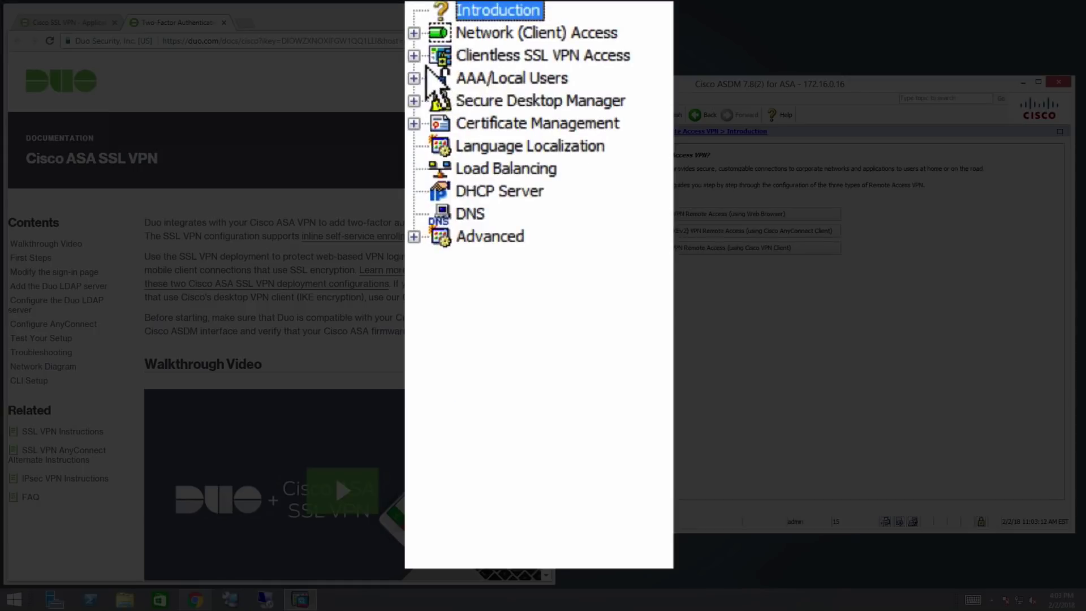
{"action": "left_click", "coordinate": [489, 161]}
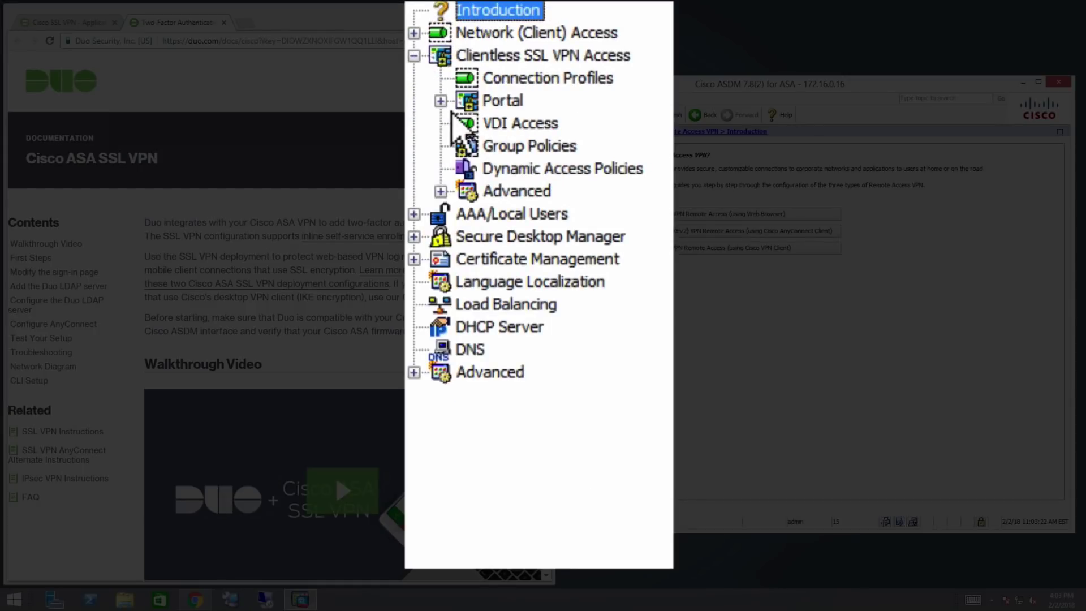
{"action": "left_click", "coordinate": [440, 101]}
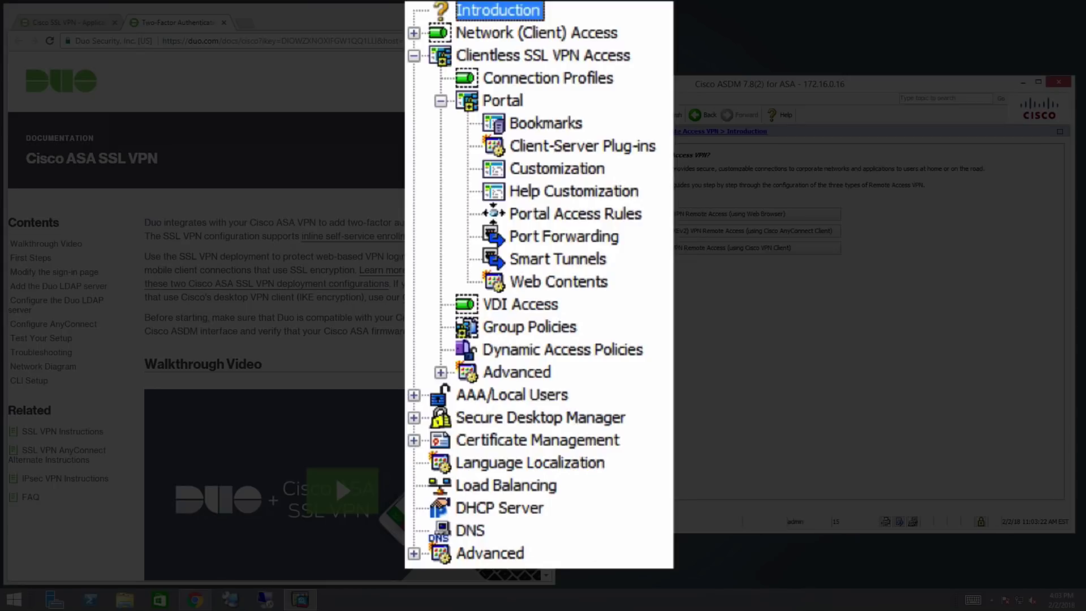
{"action": "left_click", "coordinate": [557, 282]}
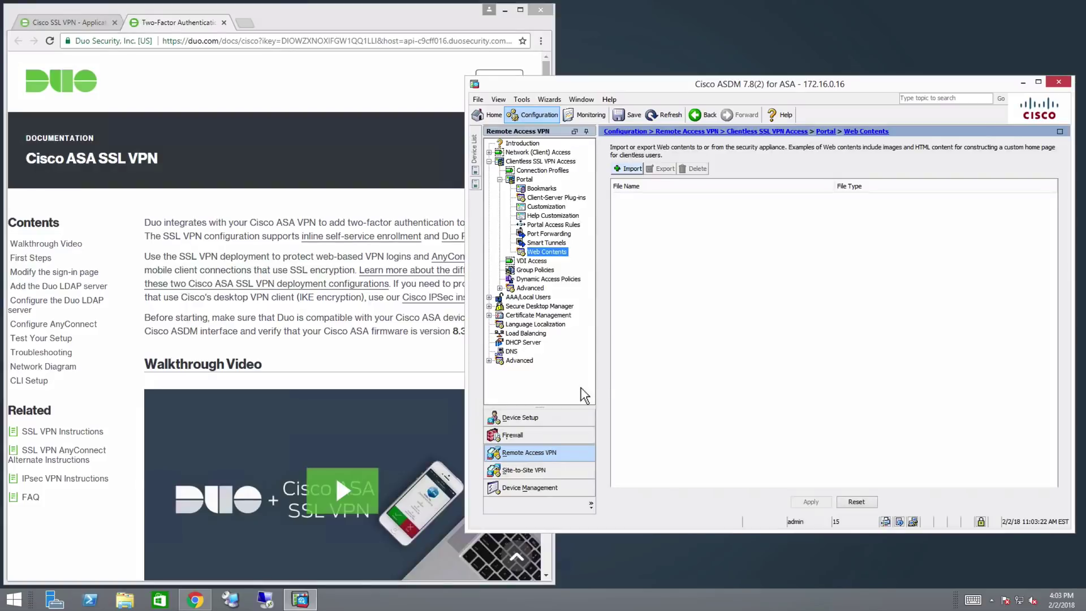
Import Desktop\Duo-Cisco-v6.js as portal web content that requires no authentication
{"action": "left_click", "coordinate": [636, 170]}
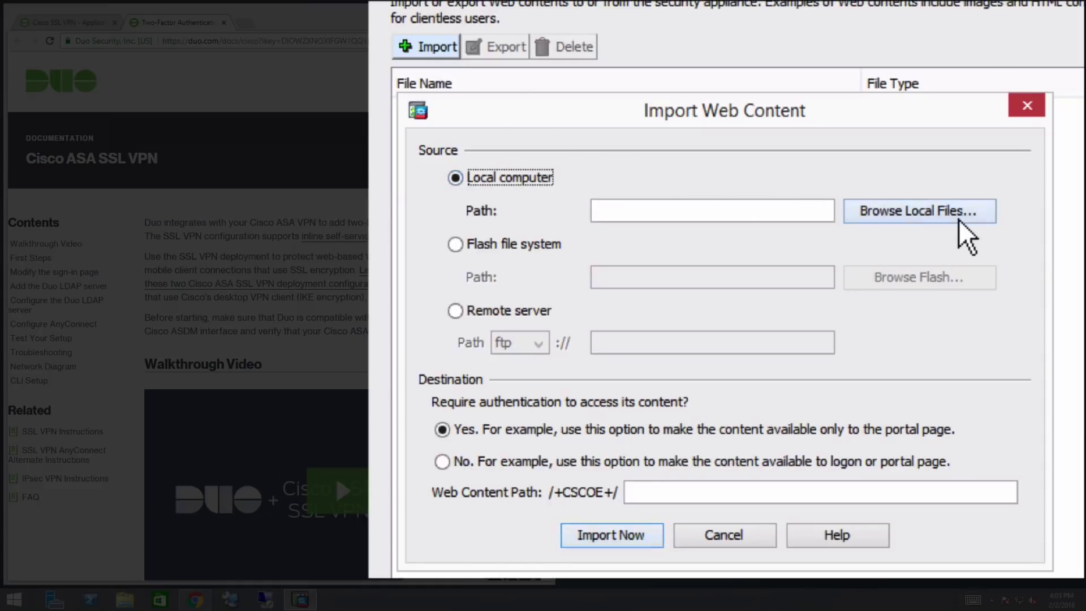
{"action": "left_click", "coordinate": [899, 235]}
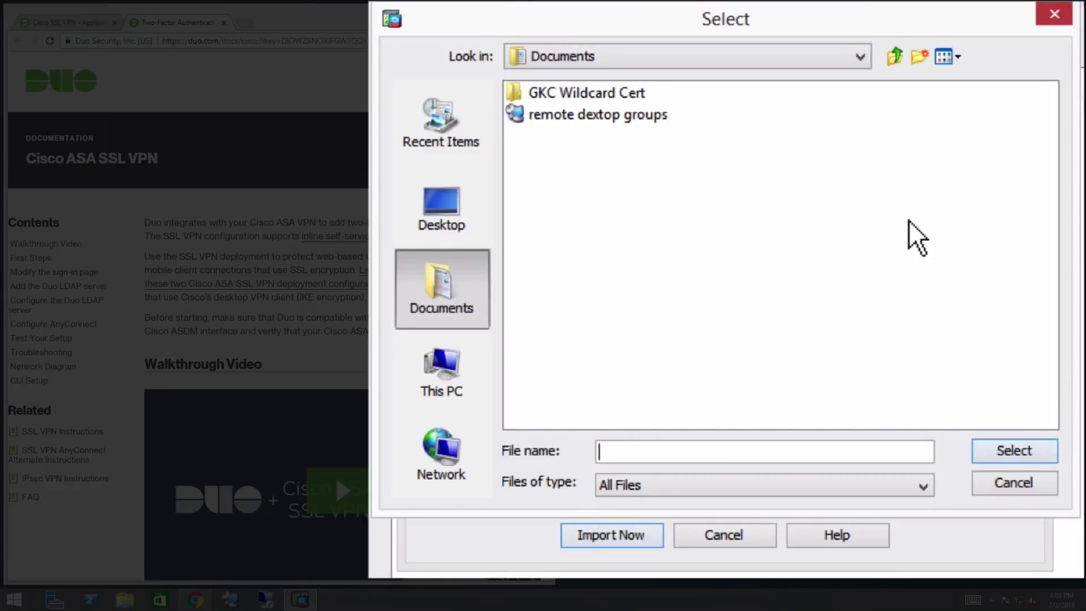
{"action": "left_click", "coordinate": [447, 221]}
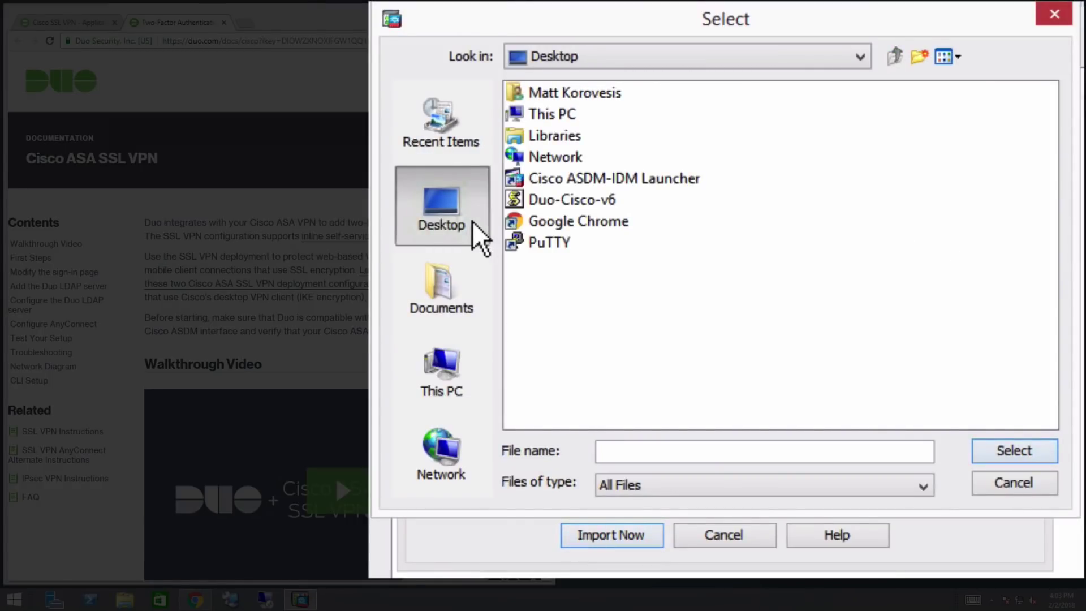
{"action": "left_click", "coordinate": [565, 207]}
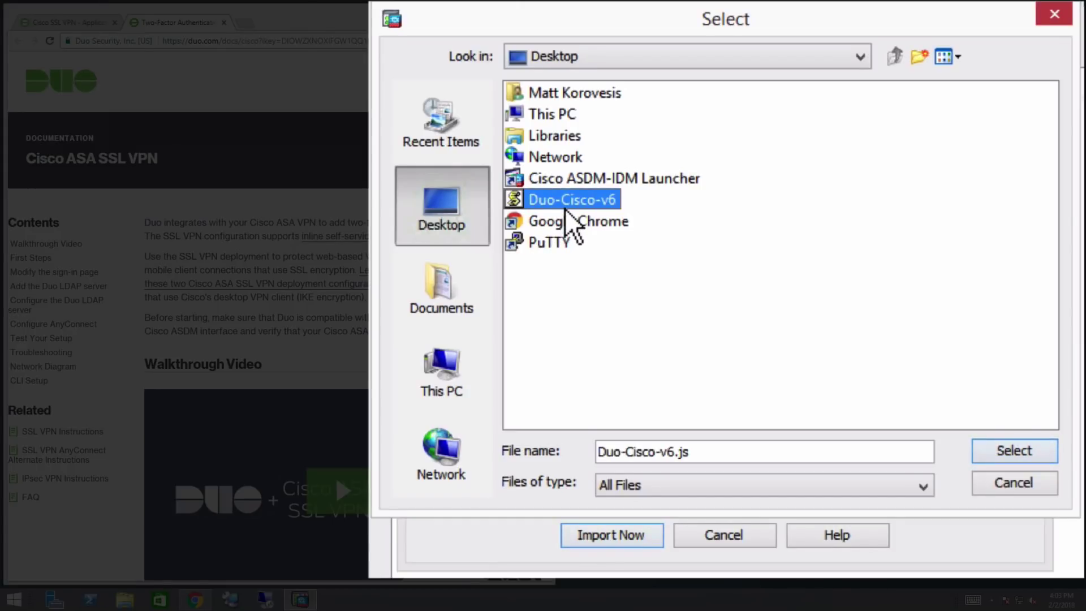
{"action": "left_click", "coordinate": [1004, 458]}
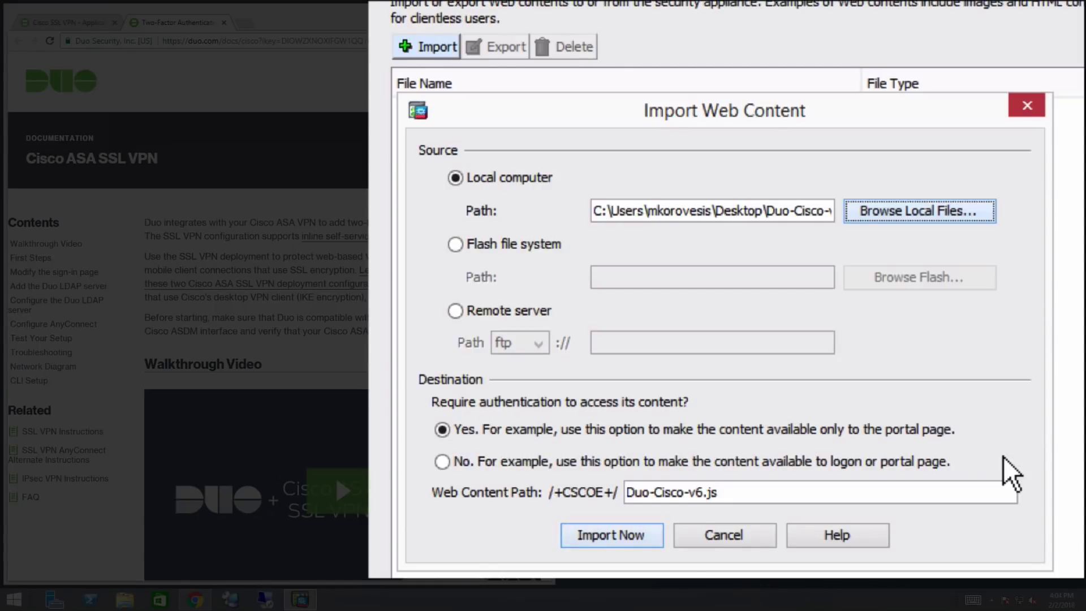
{"action": "left_click", "coordinate": [461, 462]}
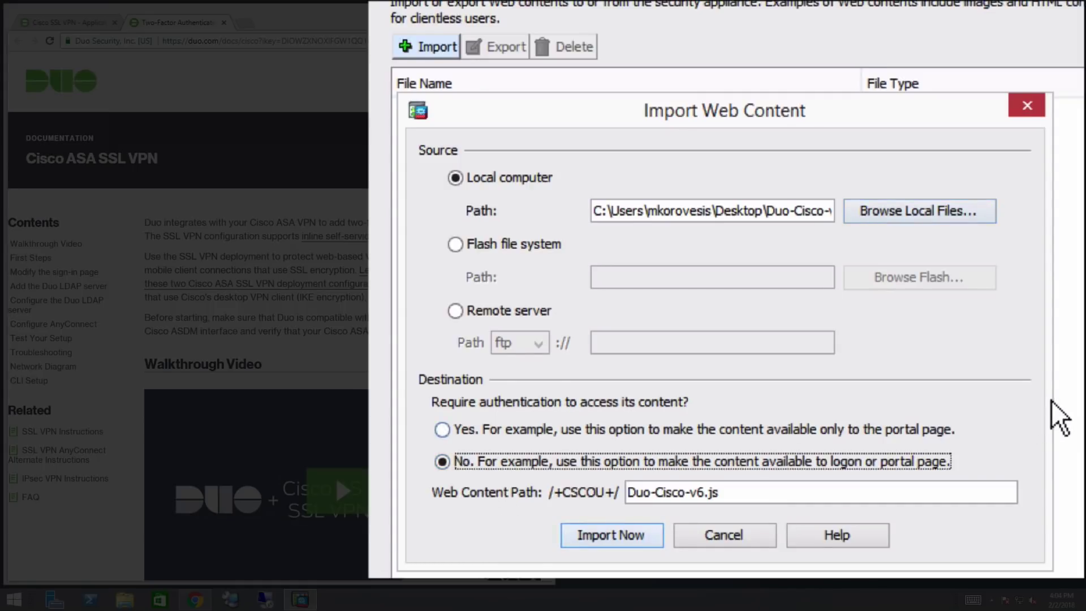
{"action": "left_click", "coordinate": [631, 546]}
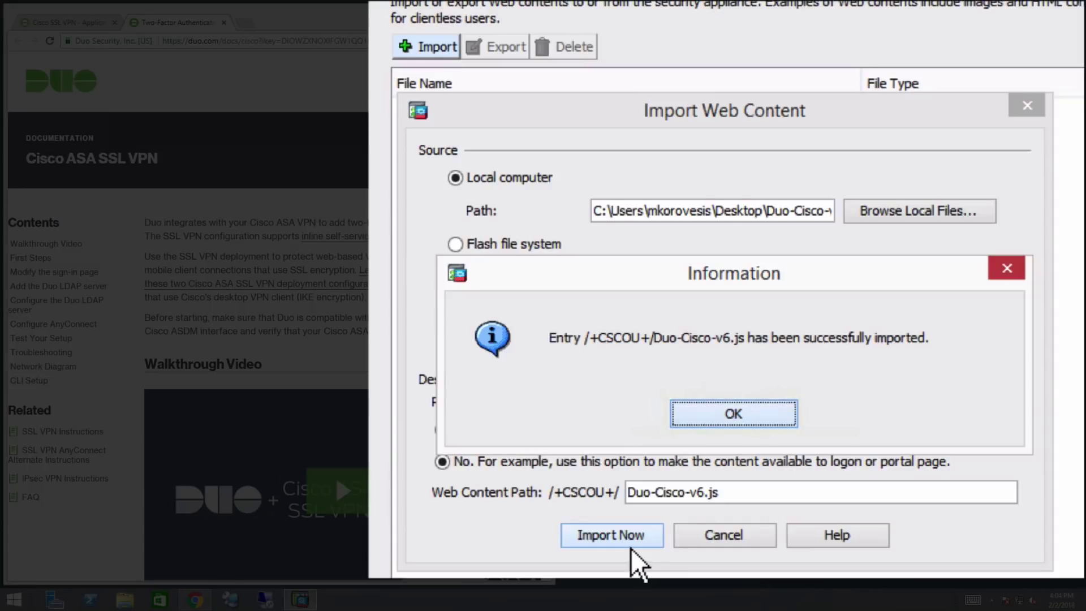
Acknowledge the import and select DfltCustomization under Portal > Customization
{"action": "left_click", "coordinate": [725, 426]}
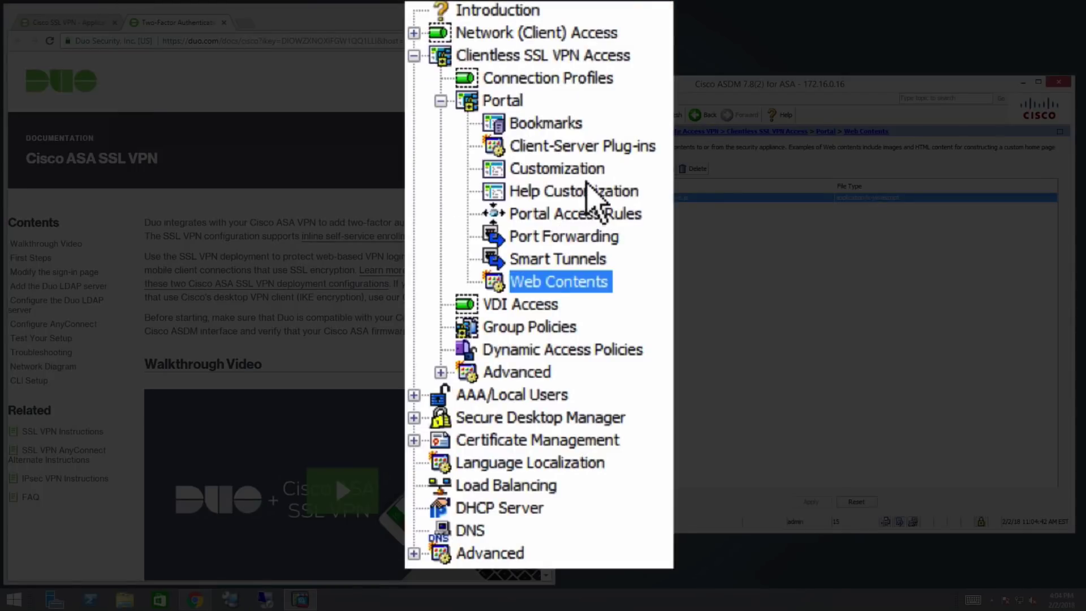
{"action": "left_click", "coordinate": [557, 209]}
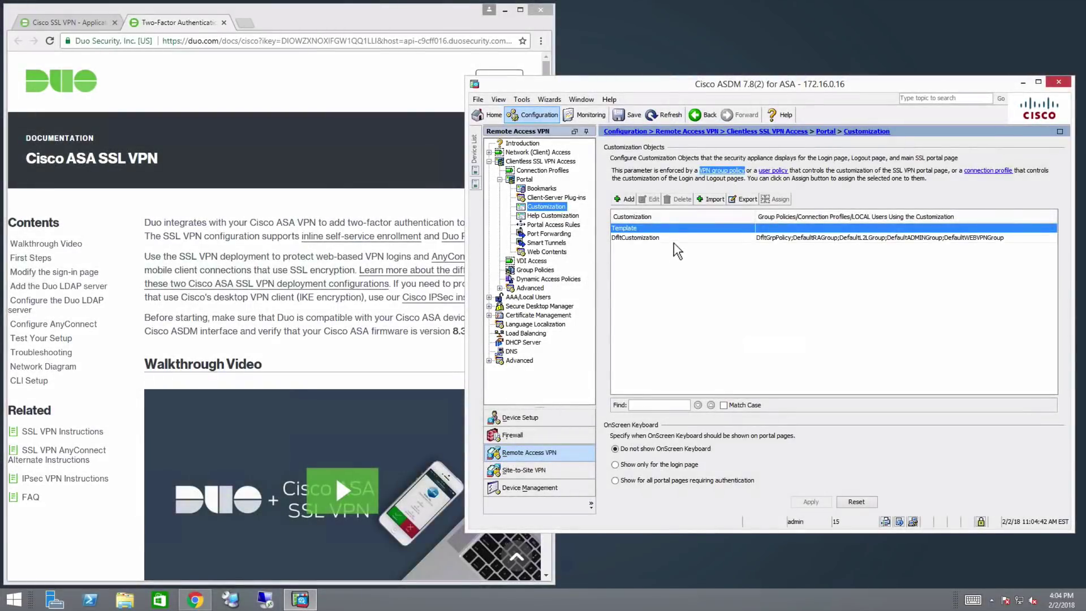
{"action": "left_click", "coordinate": [673, 239]}
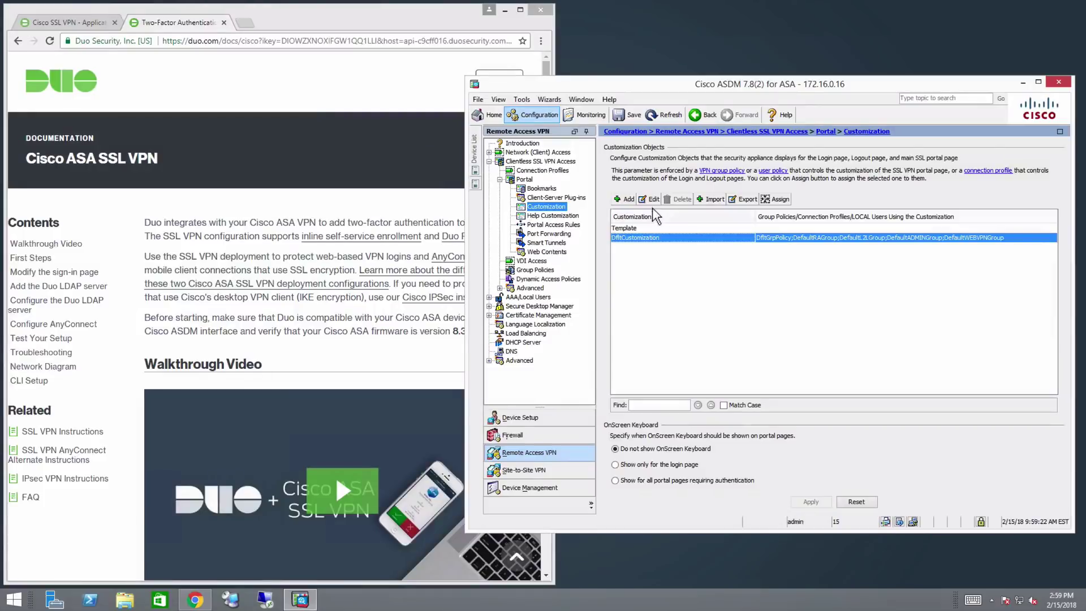
Open DfltCustomization's logon title panel and select the Duo script snippet in the Duo sign-in page docs
{"action": "left_click", "coordinate": [650, 199]}
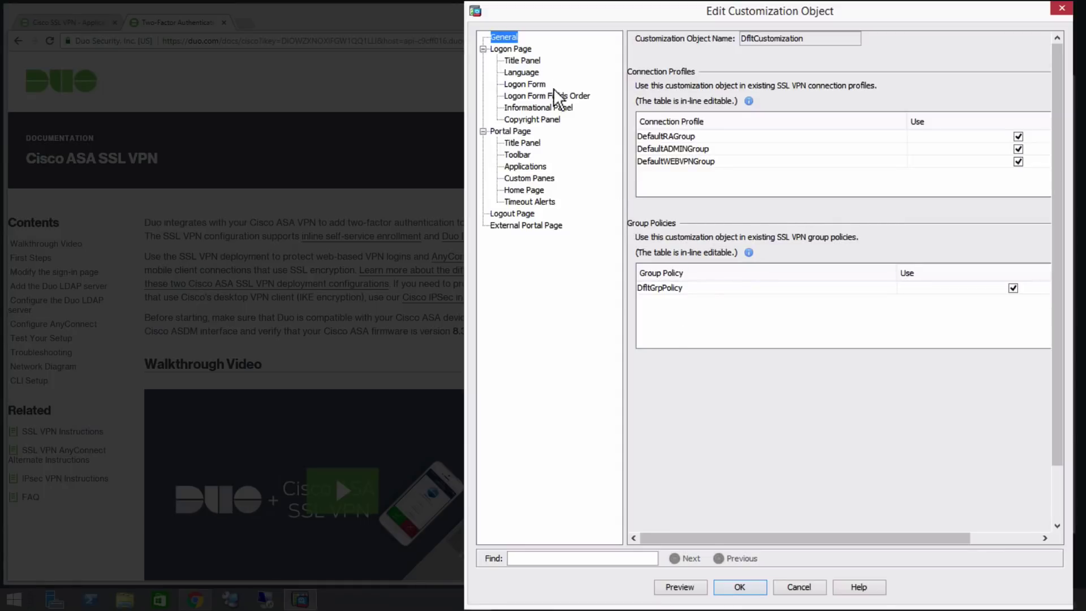
{"action": "left_click", "coordinate": [528, 61]}
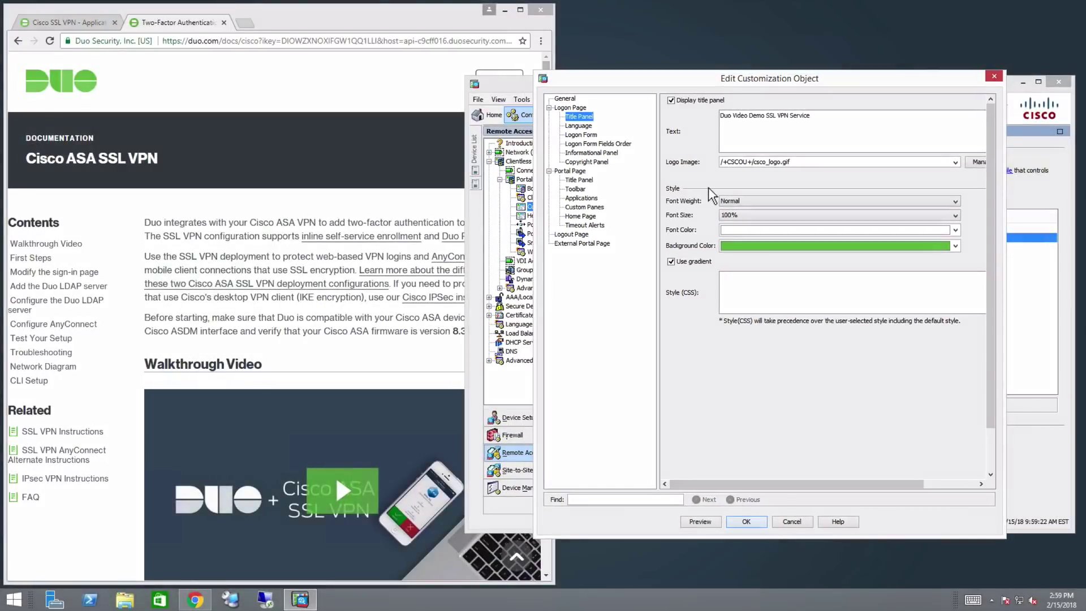
{"action": "left_click", "coordinate": [331, 211]}
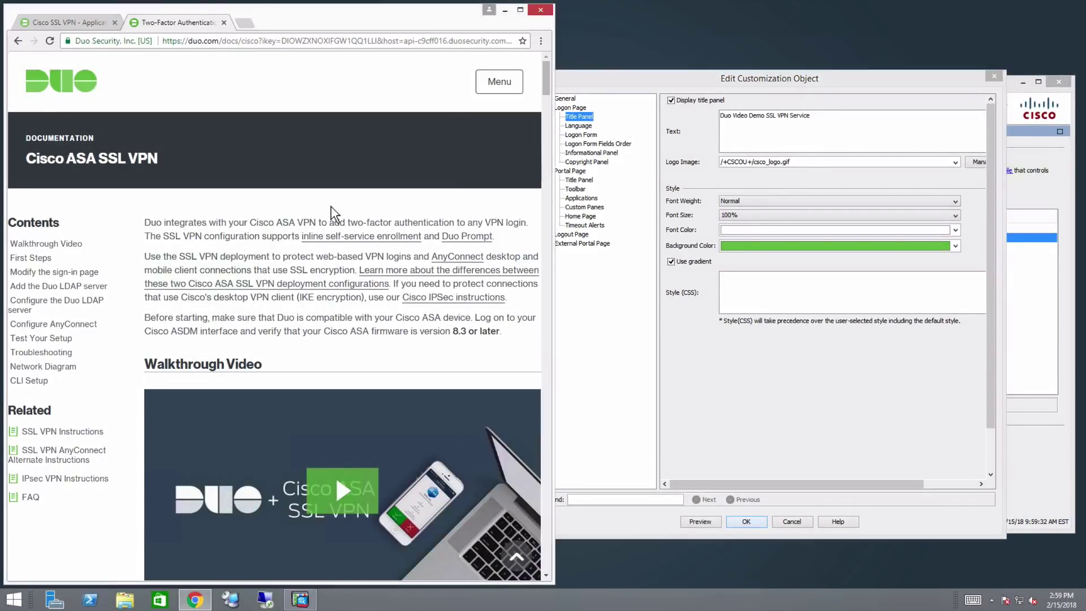
{"action": "left_click", "coordinate": [79, 273]}
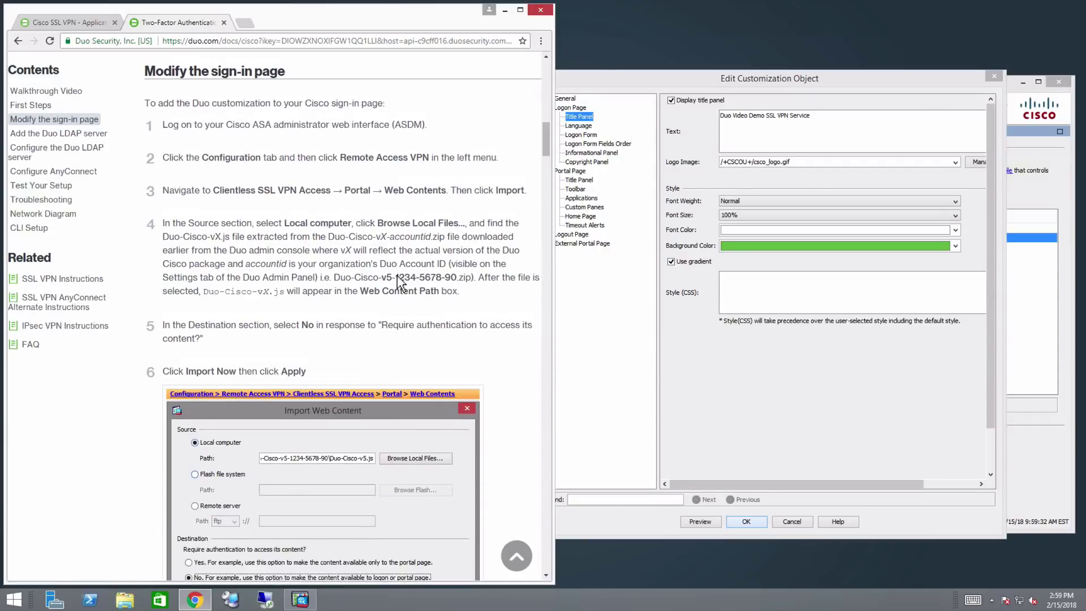
{"action": "scroll", "coordinate": [423, 274], "scroll_direction": "down", "scroll_amount": 8}
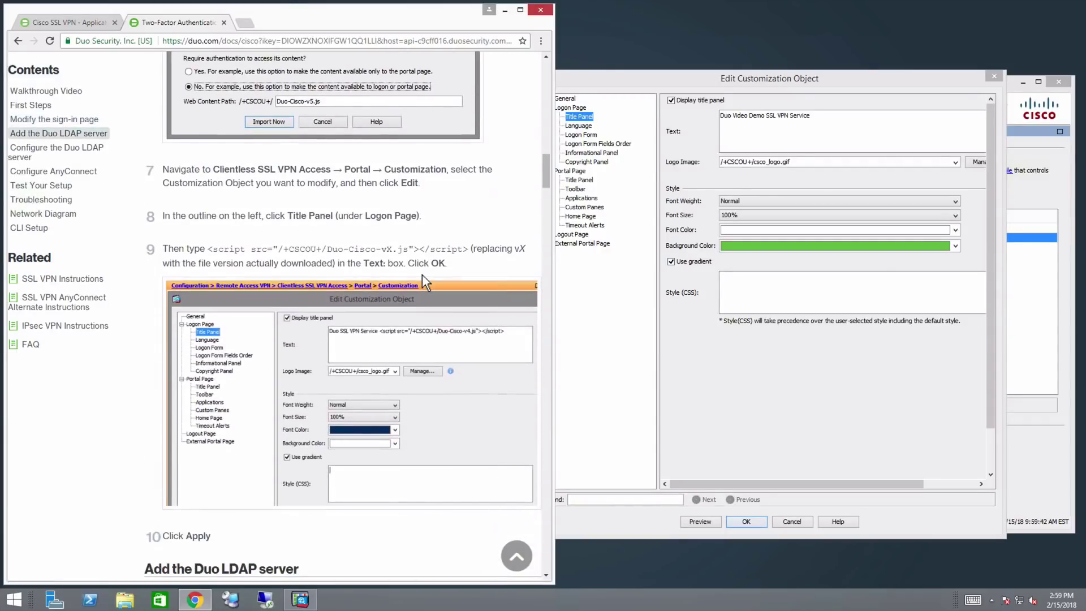
{"action": "left_click_drag", "start_coordinate": [208, 250], "coordinate": [472, 256]}
{"action": "key", "text": "ctrl+c"}
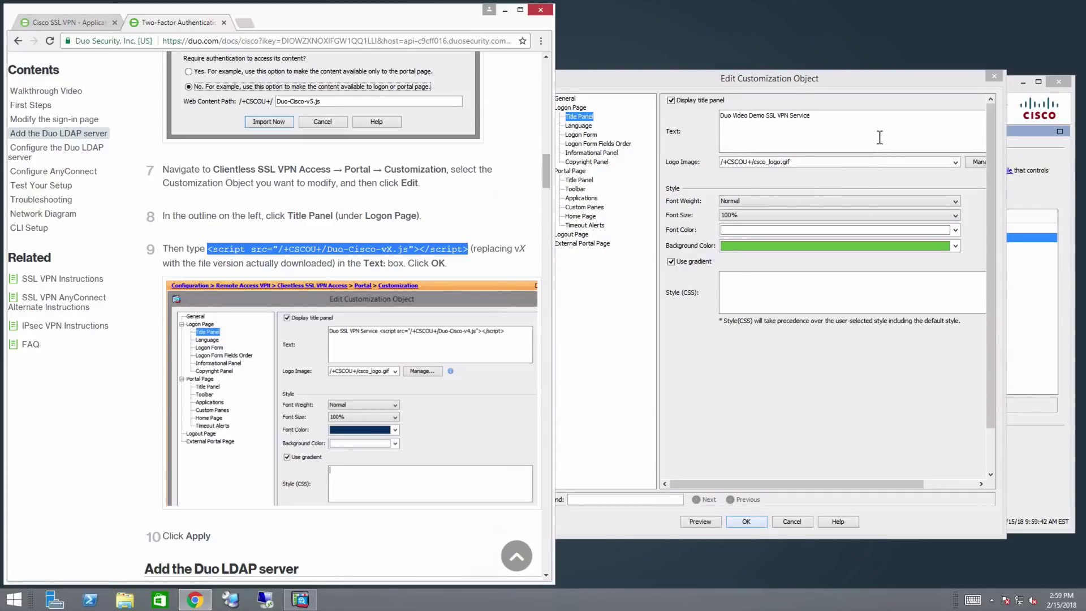
Paste the script tag after the title text, change vX to v6, and save the customization
{"action": "left_click", "coordinate": [879, 137]}
{"action": "key", "text": "ctrl+v"}
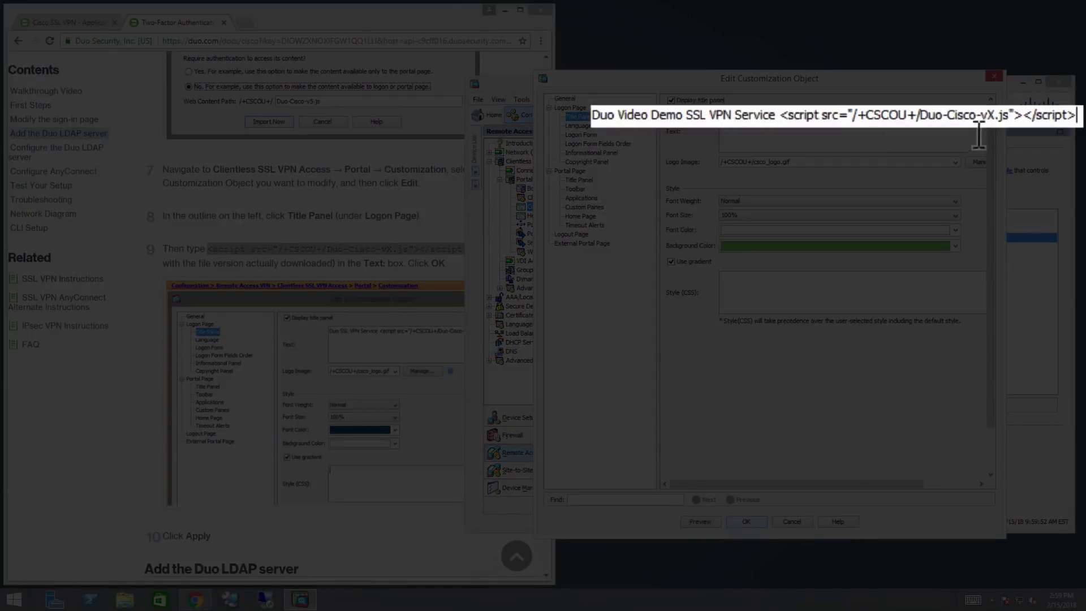
{"action": "left_click_drag", "start_coordinate": [989, 116], "coordinate": [997, 116]}
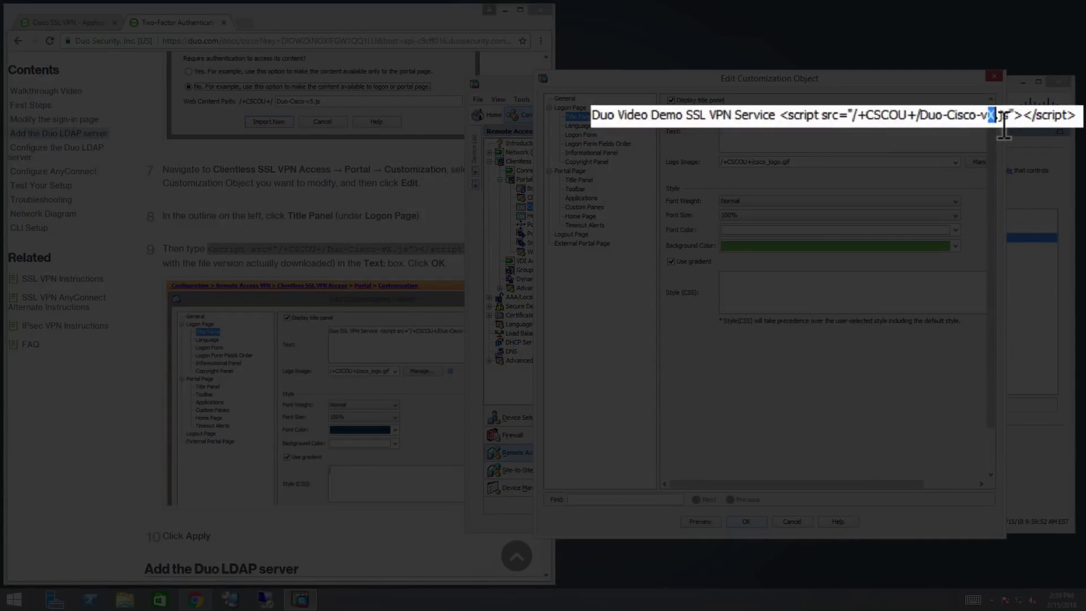
{"action": "type", "text": "6"}
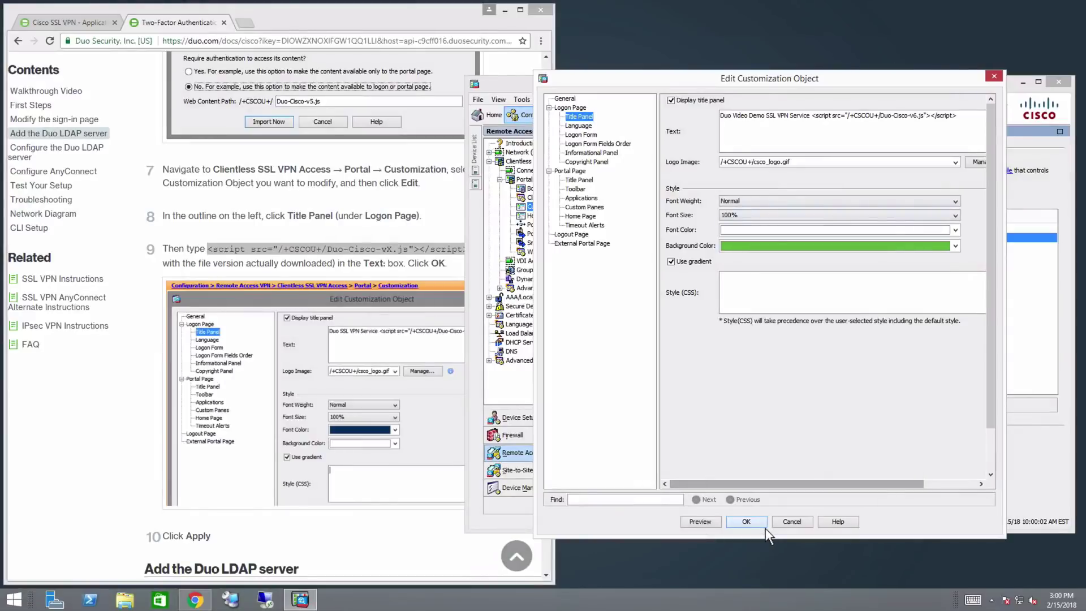
{"action": "left_click", "coordinate": [765, 526]}
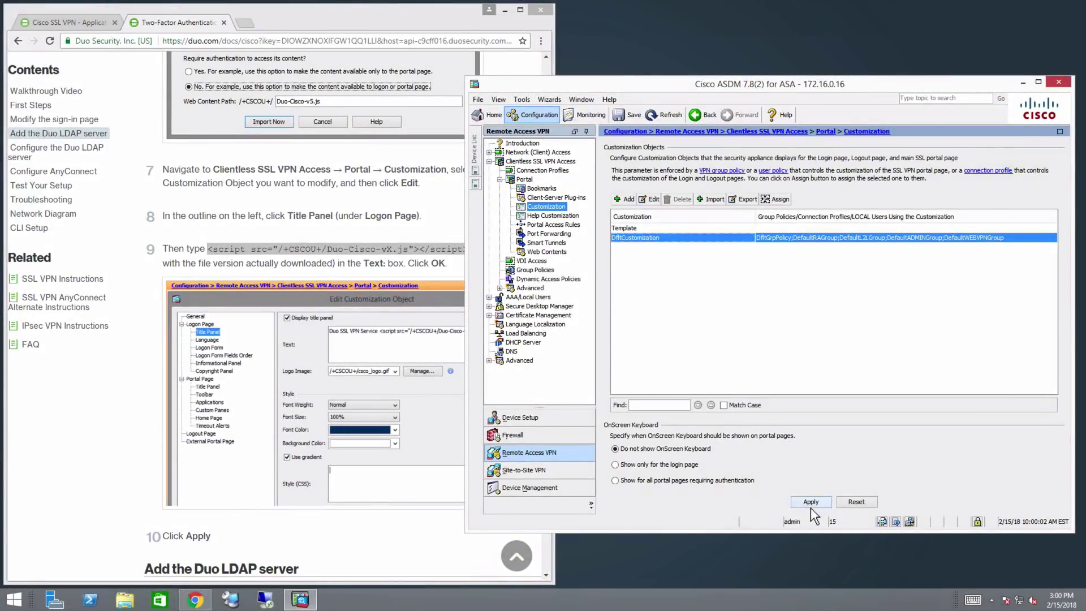
Apply the portal customization and go to AAA/Local Users > AAA Server Groups
{"action": "left_click", "coordinate": [811, 503]}
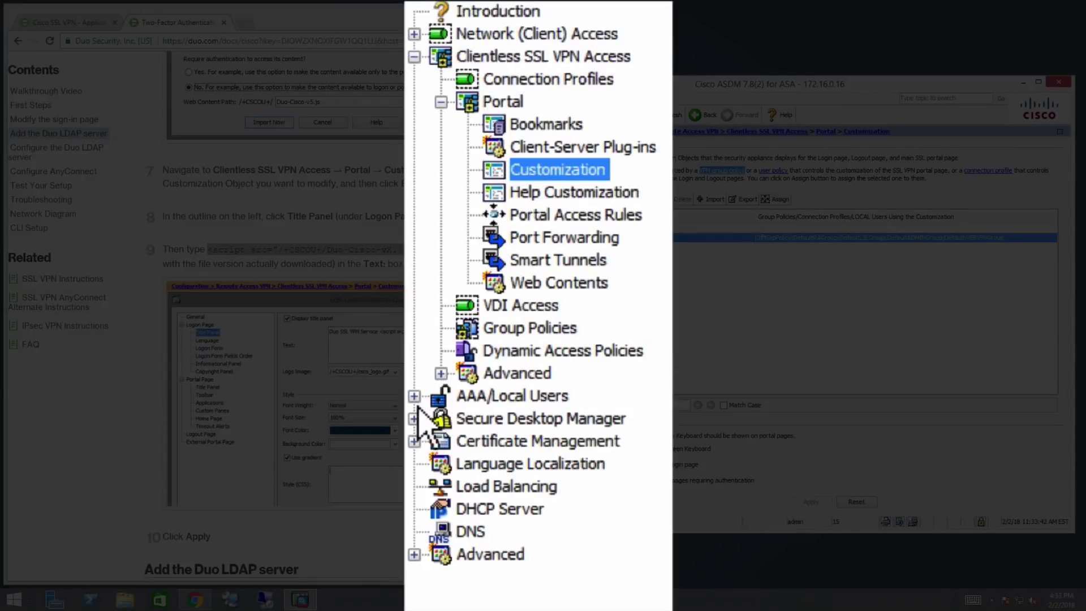
{"action": "left_click", "coordinate": [489, 298]}
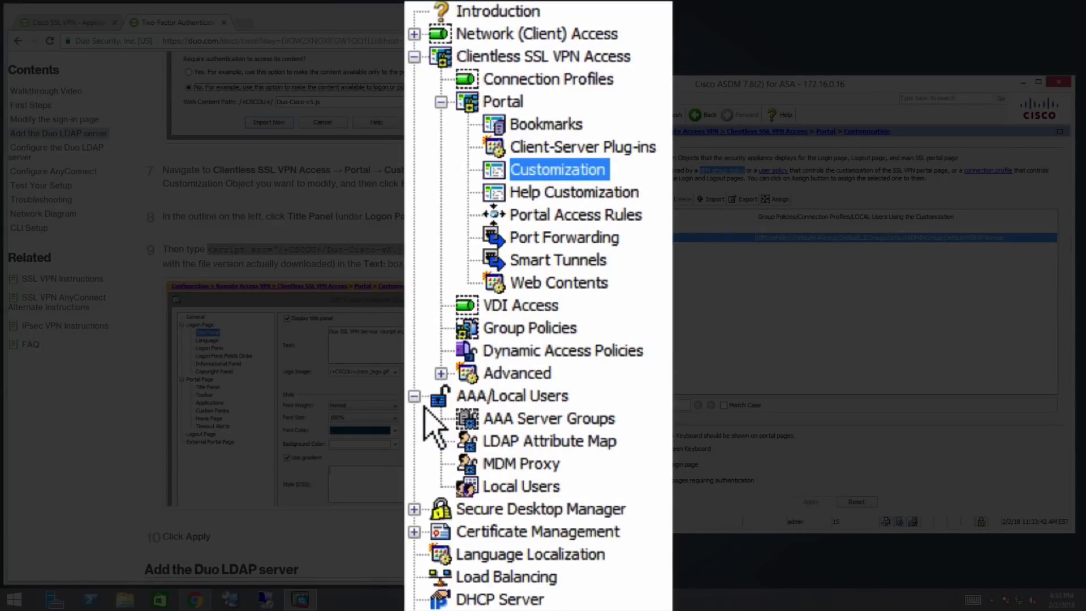
{"action": "left_click", "coordinate": [543, 421]}
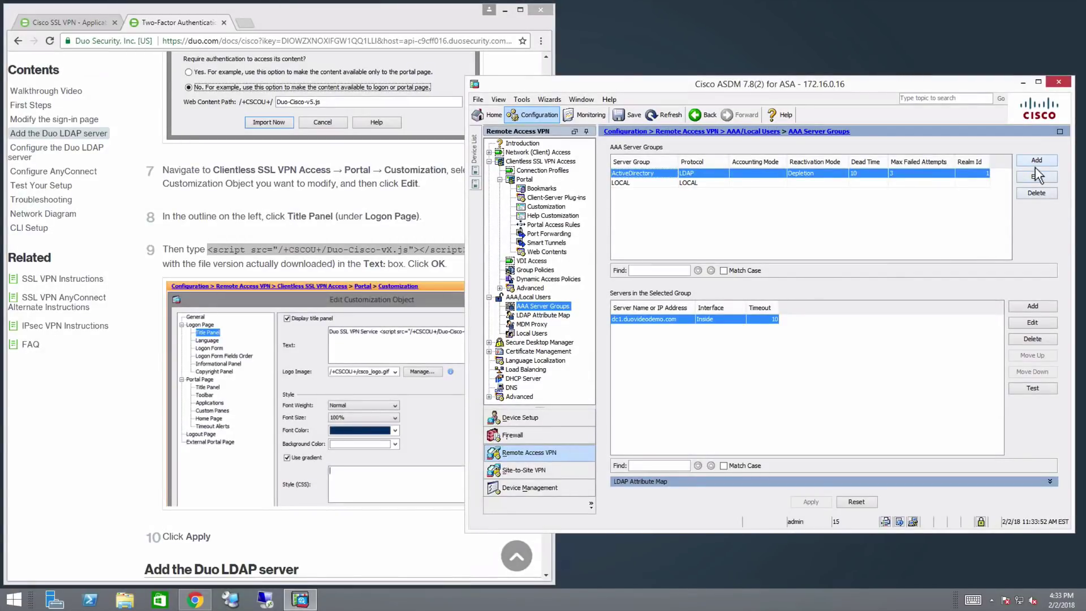
Create the LDAP server group Duo-LDAP with realm ID 1 and select it
{"action": "left_click", "coordinate": [1037, 162]}
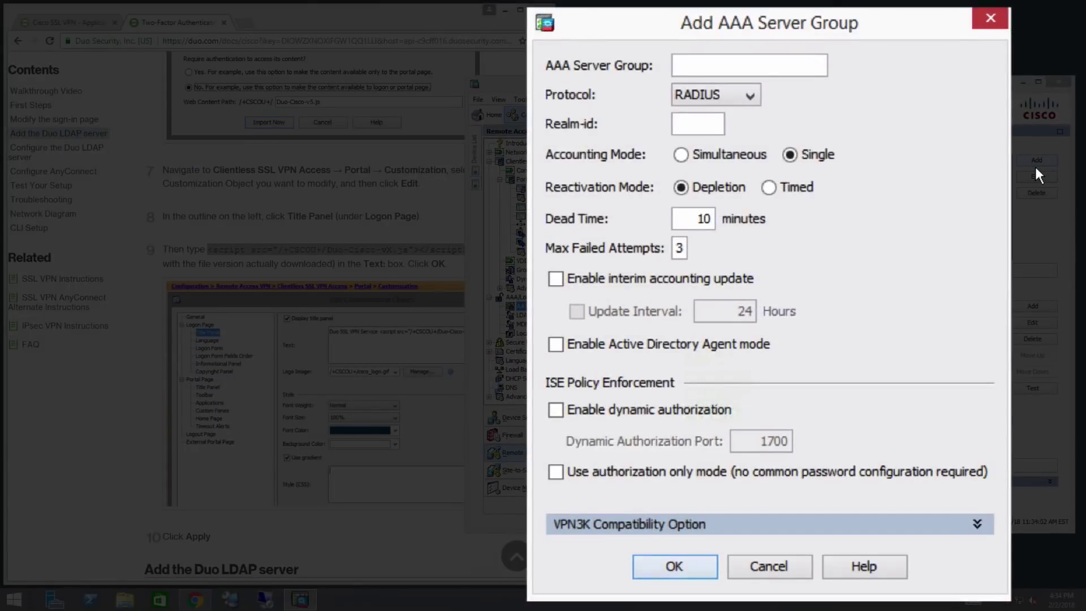
{"action": "type", "text": "Duo-LDAP"}
{"action": "left_click", "coordinate": [752, 102]}
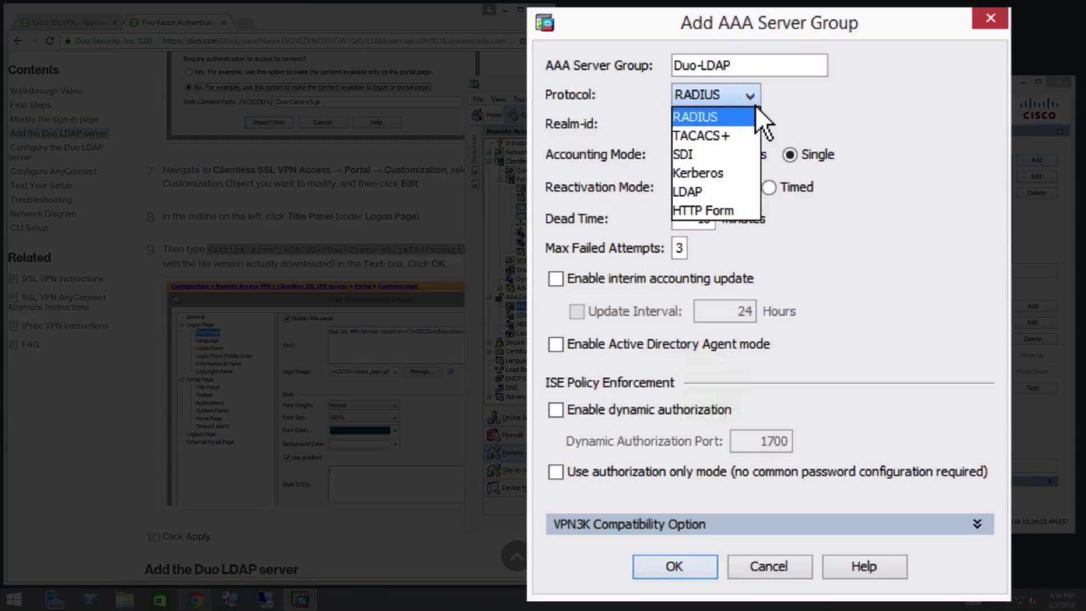
{"action": "left_click", "coordinate": [723, 194]}
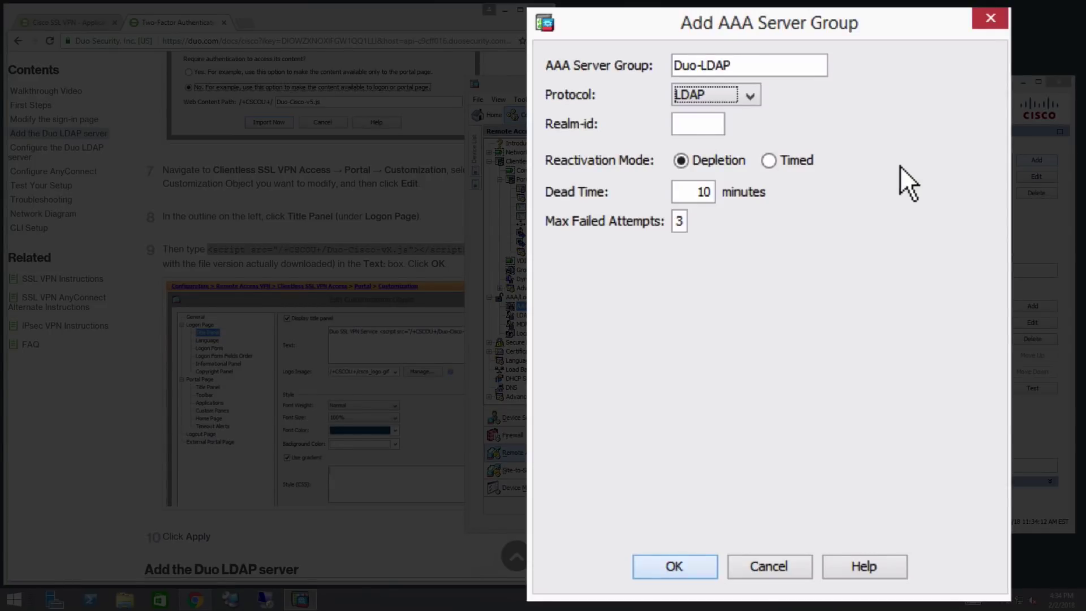
{"action": "left_click", "coordinate": [717, 125]}
{"action": "type", "text": "1"}
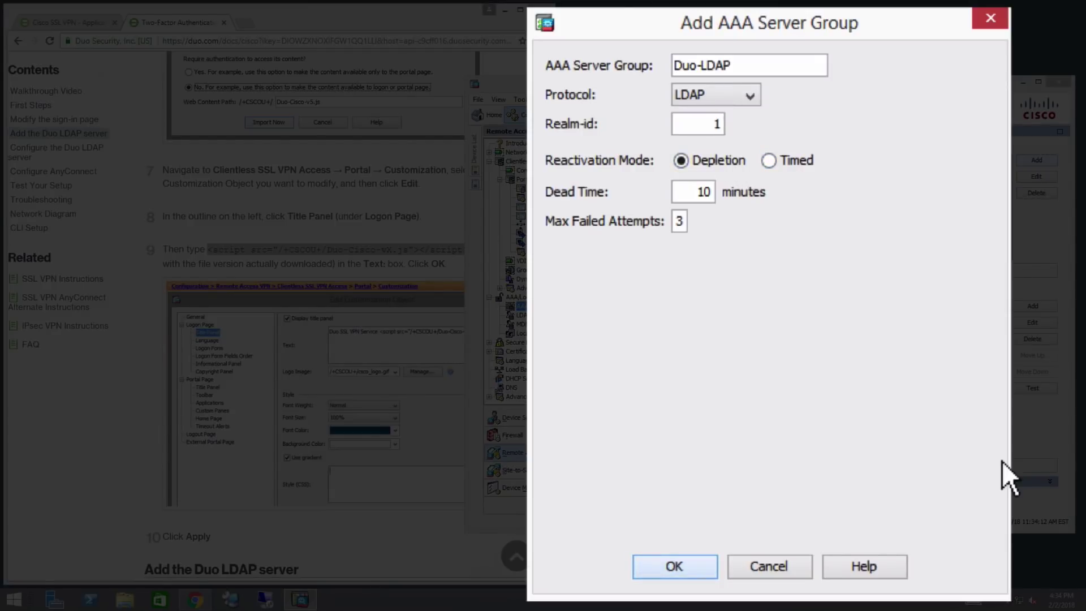
{"action": "left_click", "coordinate": [702, 566]}
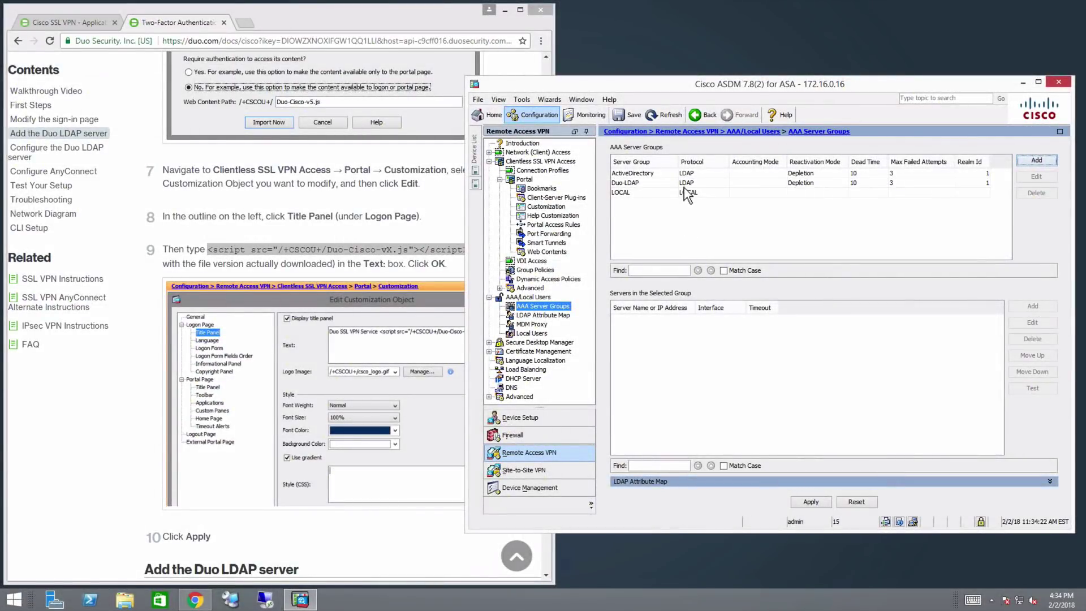
{"action": "left_click", "coordinate": [683, 187]}
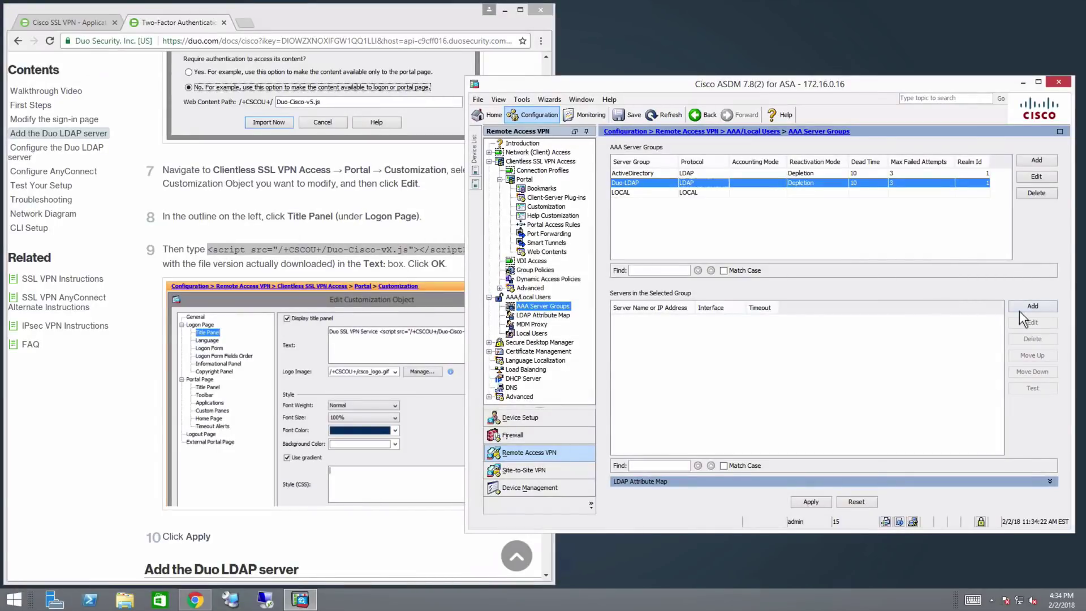
Add a Duo-LDAP server on the Outside interface using the Duo API hostname, 60-second timeout, and LDAP over SSL
{"action": "left_click", "coordinate": [1019, 311]}
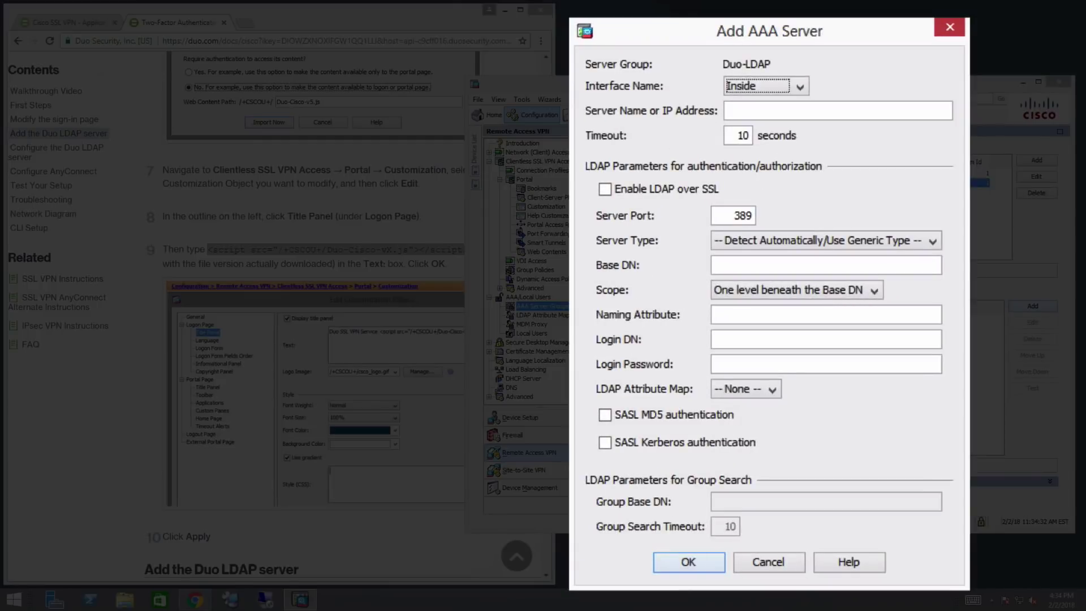
{"action": "left_click", "coordinate": [796, 88]}
{"action": "left_click", "coordinate": [793, 120]}
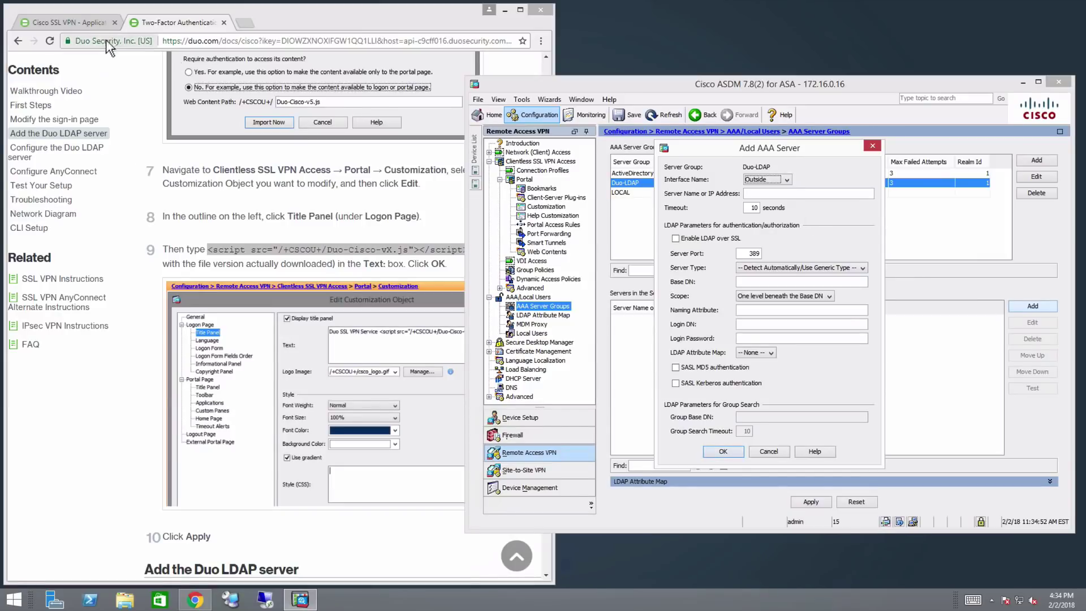
{"action": "left_click", "coordinate": [96, 27]}
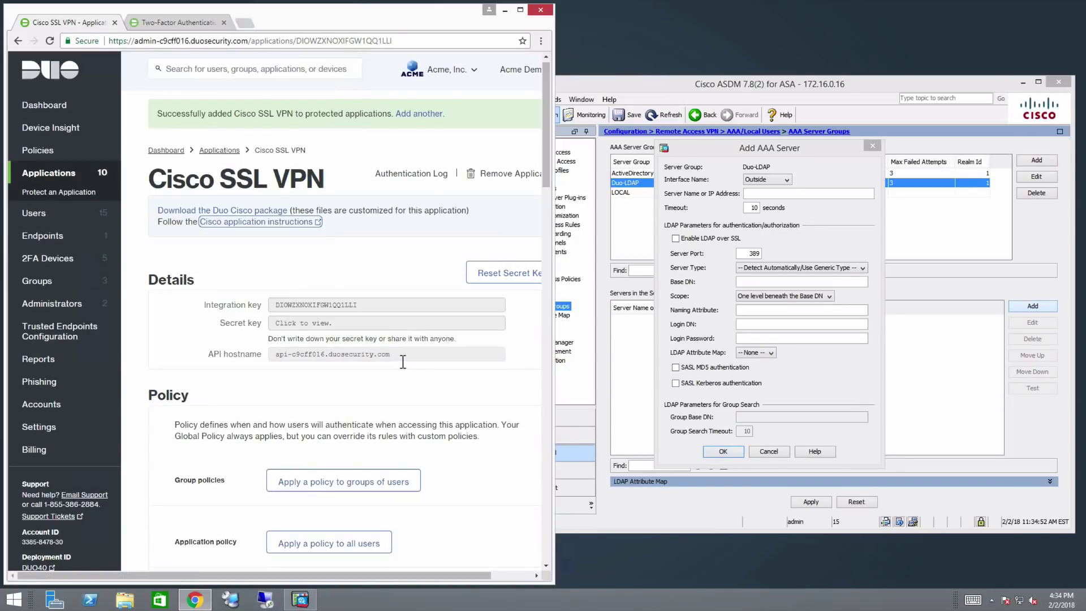
{"action": "triple_click", "coordinate": [403, 359]}
{"action": "key", "text": "ctrl+c"}
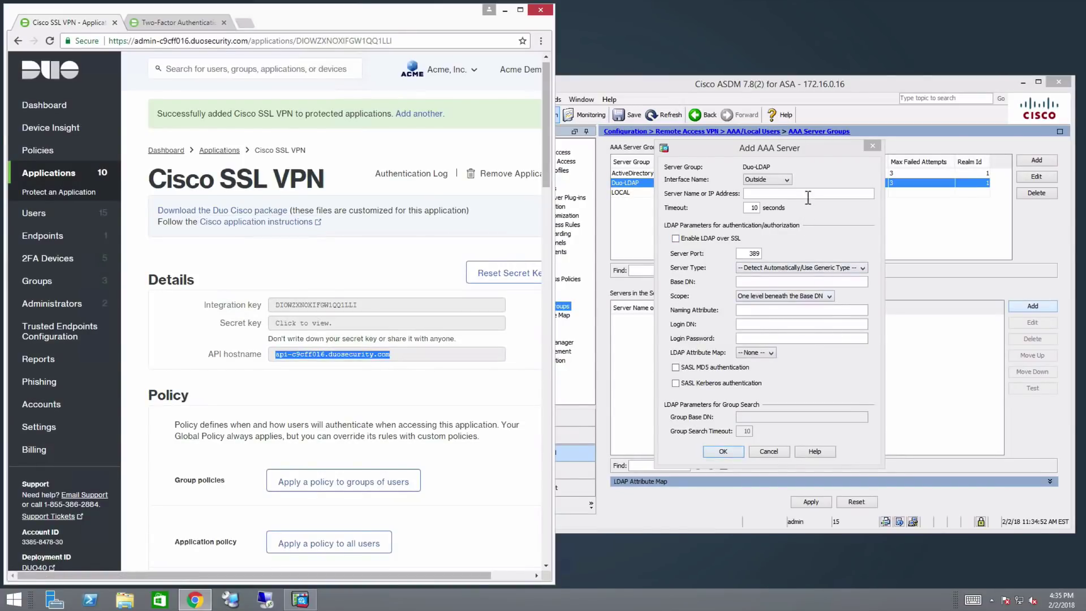
{"action": "left_click", "coordinate": [808, 193]}
{"action": "key", "text": "ctrl+v"}
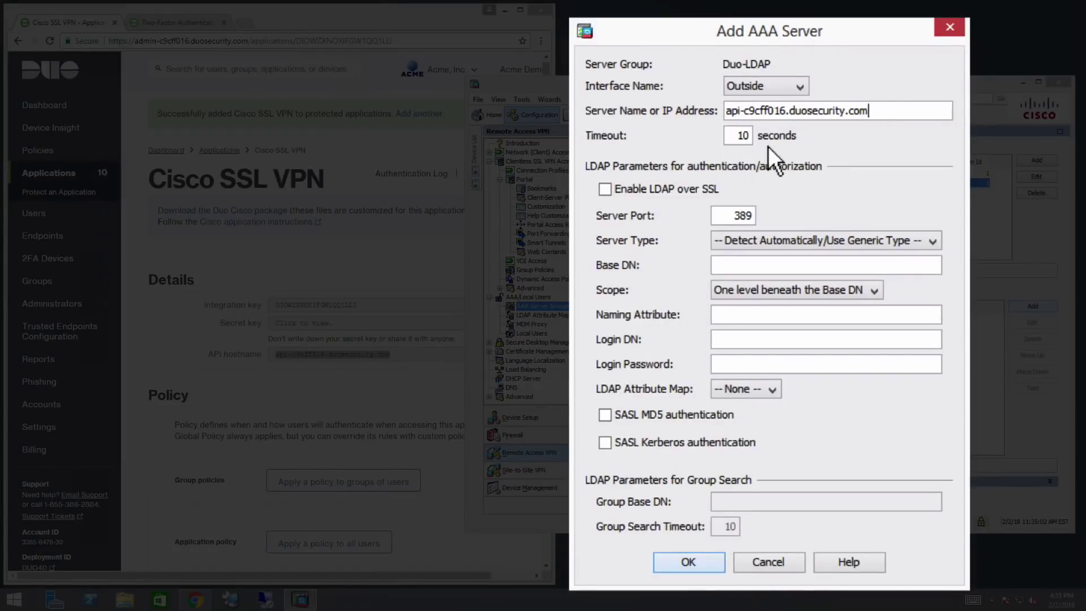
{"action": "double_click", "coordinate": [743, 140]}
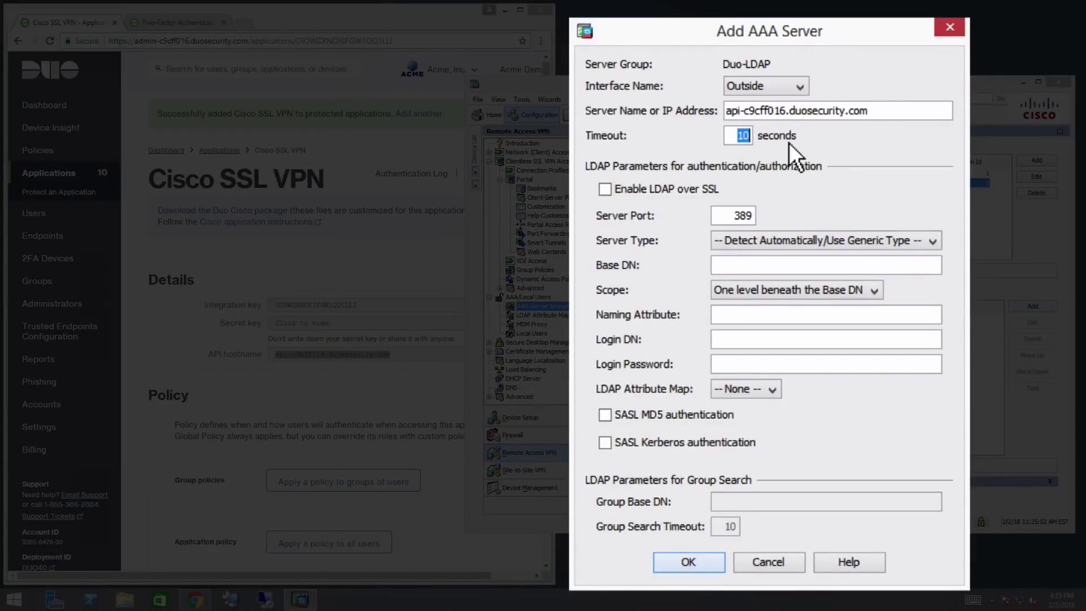
{"action": "type", "text": "60"}
{"action": "left_click", "coordinate": [675, 192]}
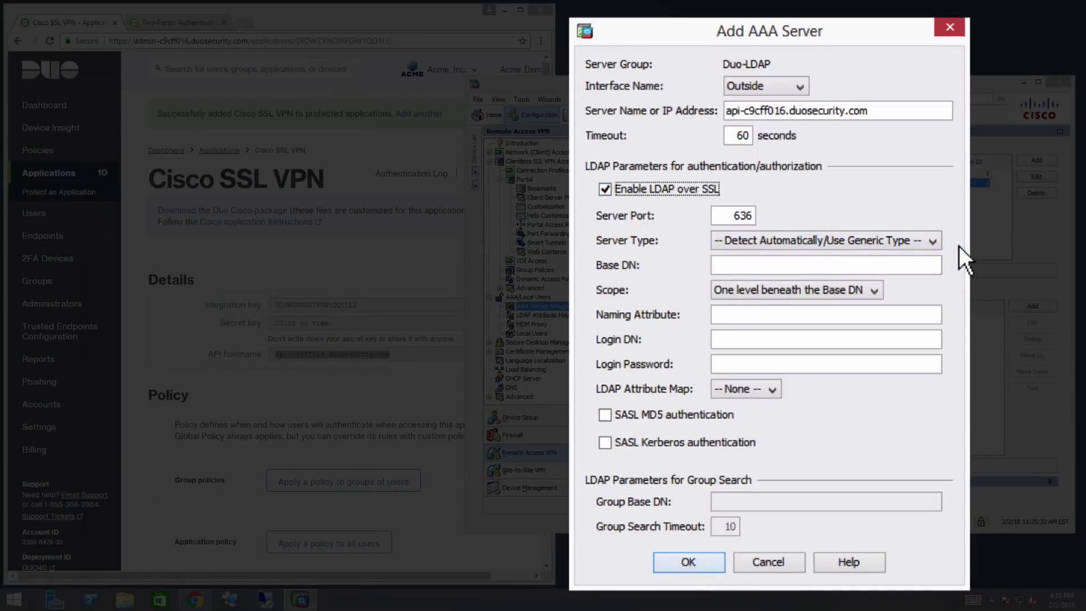
Set Base DN to dc=<integration key>,dc=duosecurity,dc=com and the Naming Attribute to cn
{"action": "left_click", "coordinate": [899, 270]}
{"action": "type", "text": "dc="}
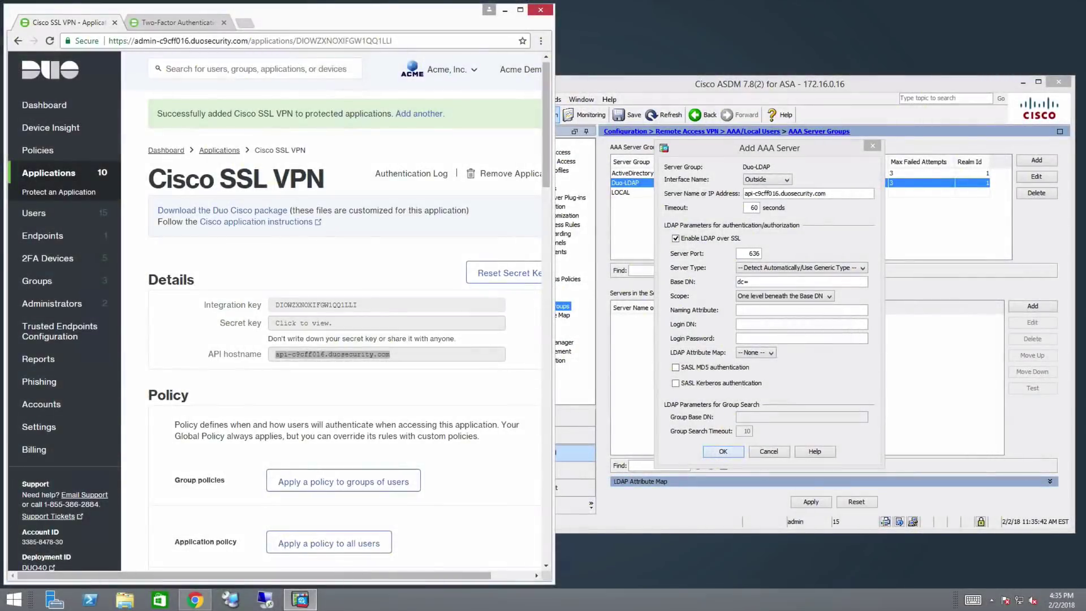
{"action": "double_click", "coordinate": [396, 308]}
{"action": "key", "text": "ctrl+c"}
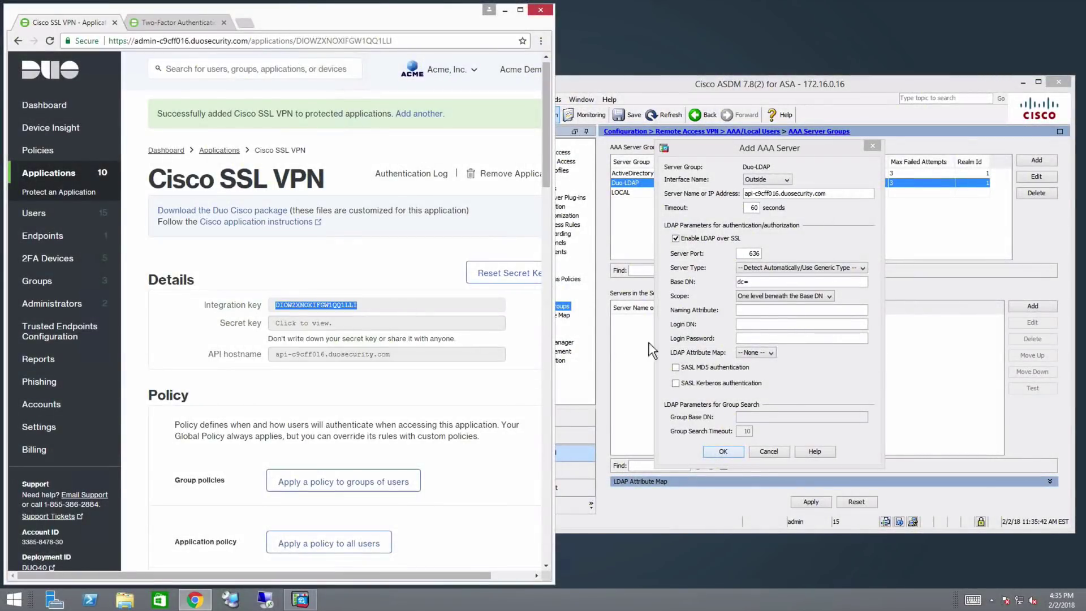
{"action": "left_click", "coordinate": [800, 283]}
{"action": "key", "text": "ctrl+v"}
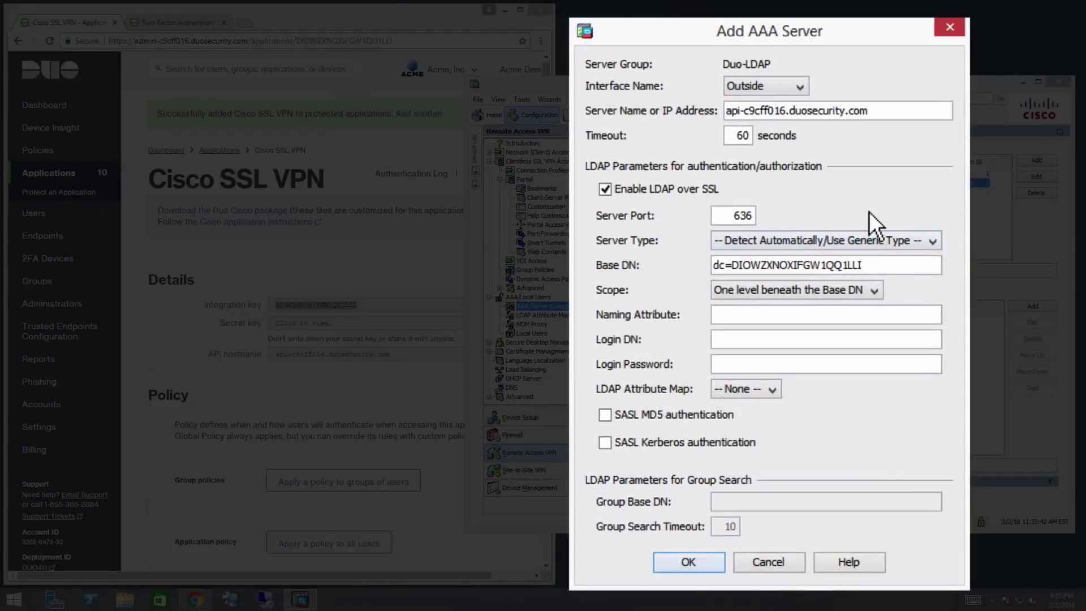
{"action": "type", "text": ",dc=duosecurity"}
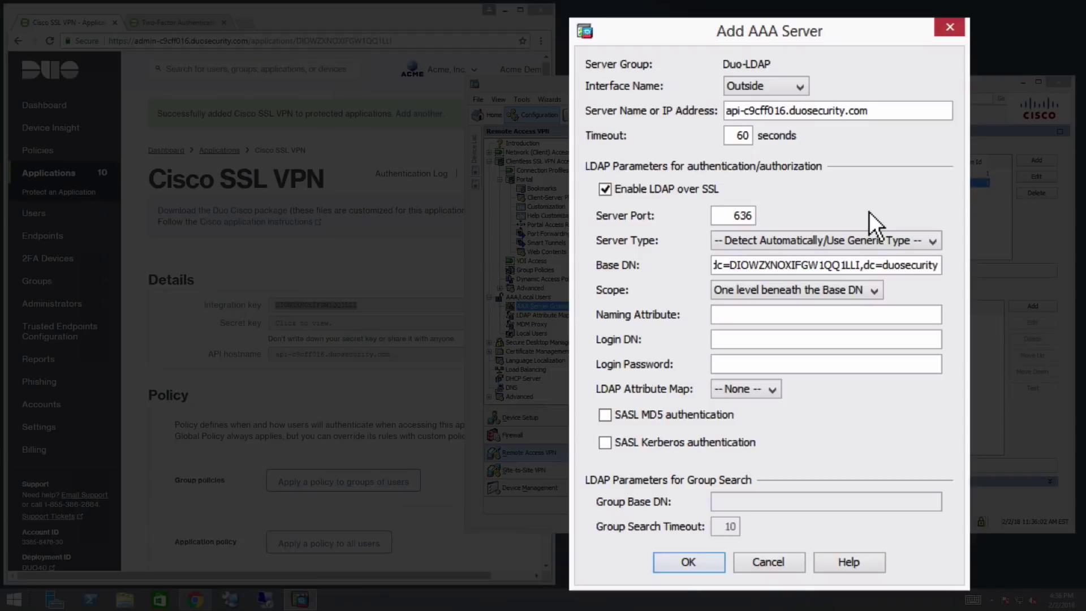
{"action": "type", "text": ",dc="}
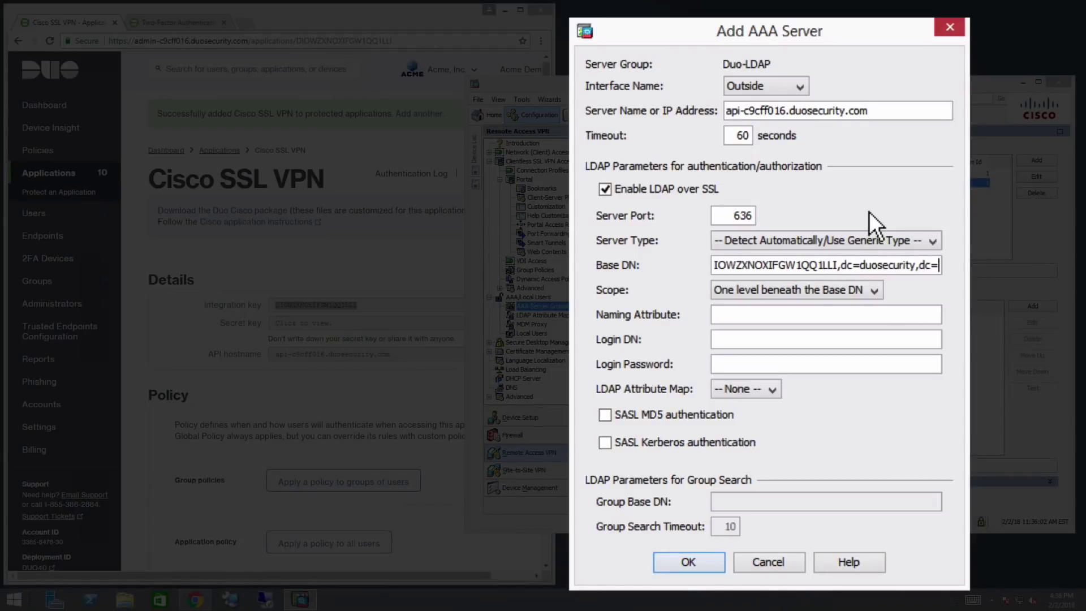
{"action": "type", "text": "com"}
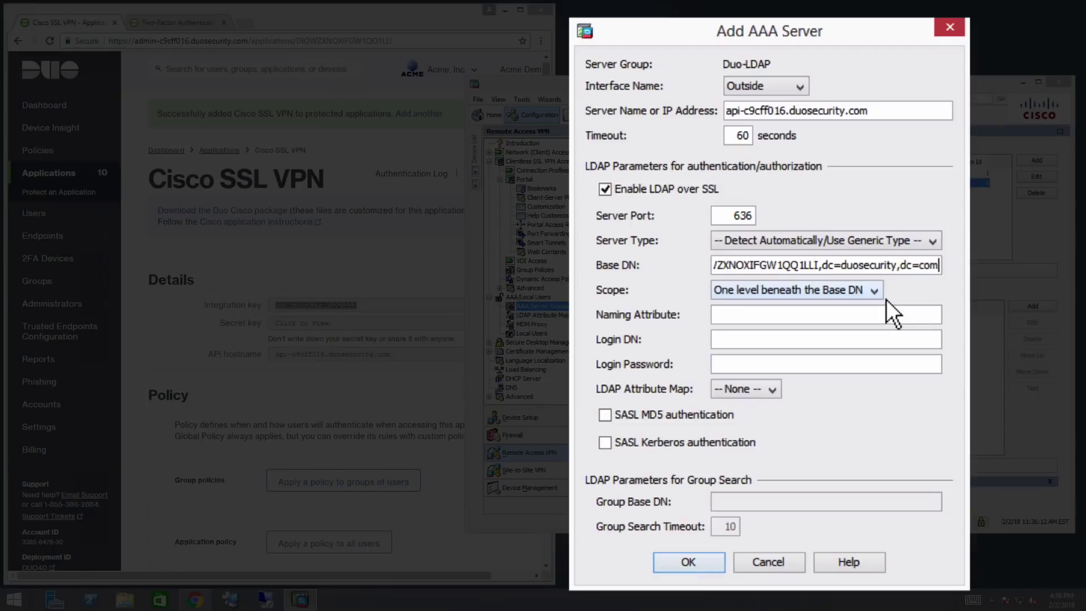
{"action": "left_click", "coordinate": [877, 315]}
{"action": "type", "text": "cn"}
Copy the Base DN into Login DN and paste the Duo application's secret key as Login Password
{"action": "left_click", "coordinate": [930, 280]}
{"action": "key", "text": "ctrl+a"}
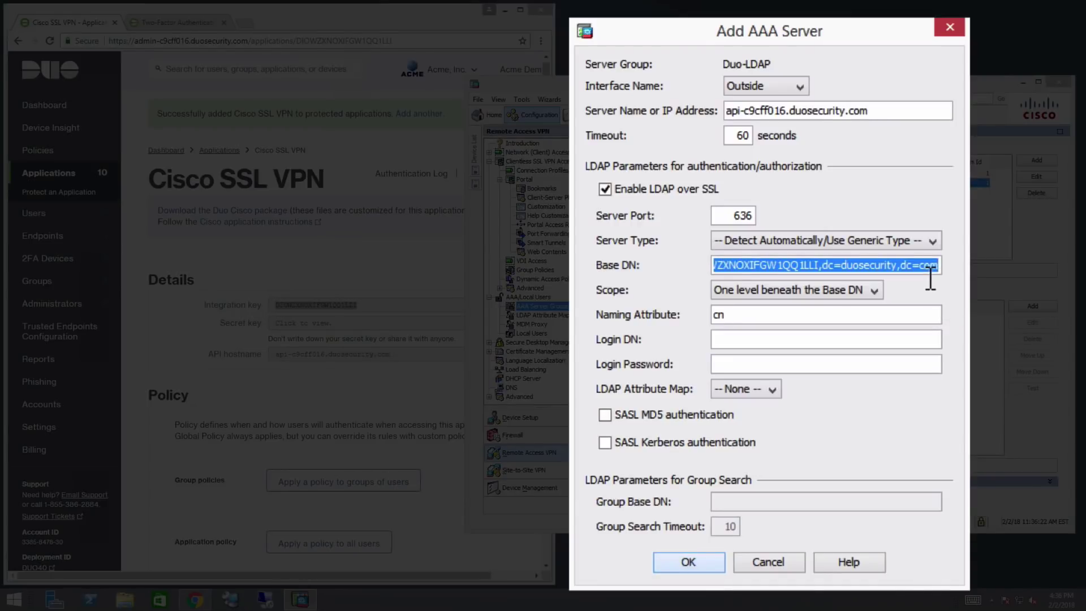
{"action": "left_click", "coordinate": [920, 346]}
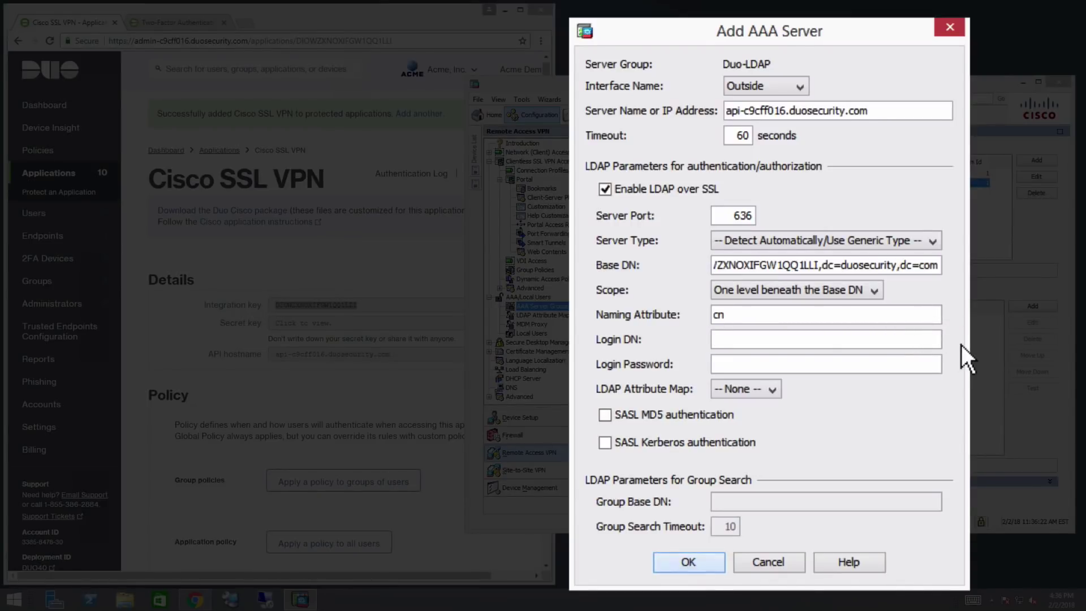
{"action": "key", "text": "ctrl+v"}
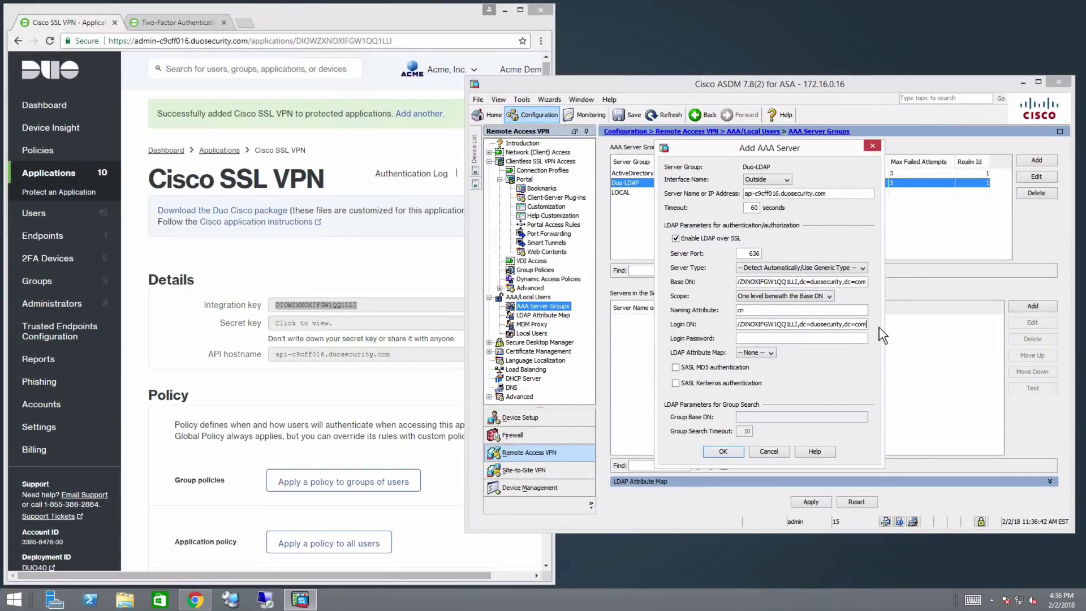
{"action": "left_click", "coordinate": [380, 326]}
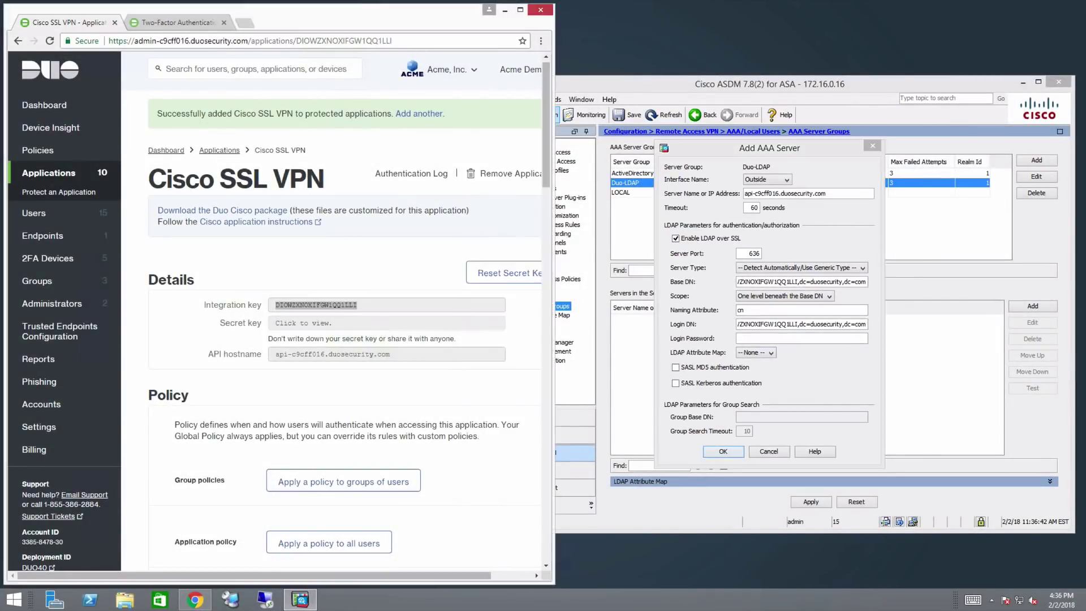
{"action": "left_click", "coordinate": [382, 325]}
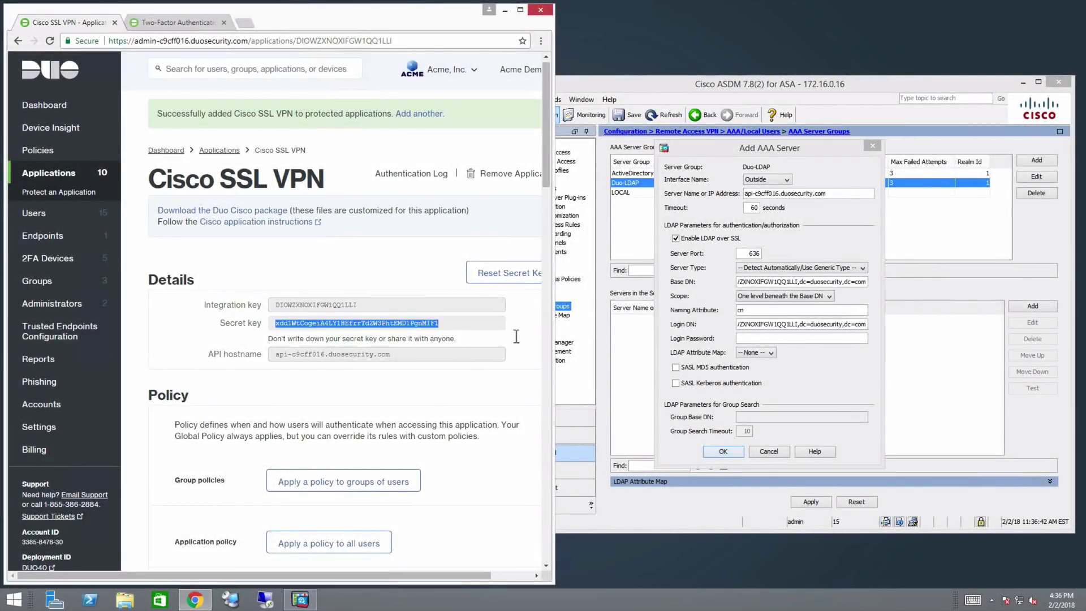
{"action": "left_click", "coordinate": [788, 338]}
{"action": "key", "text": "ctrl+v"}
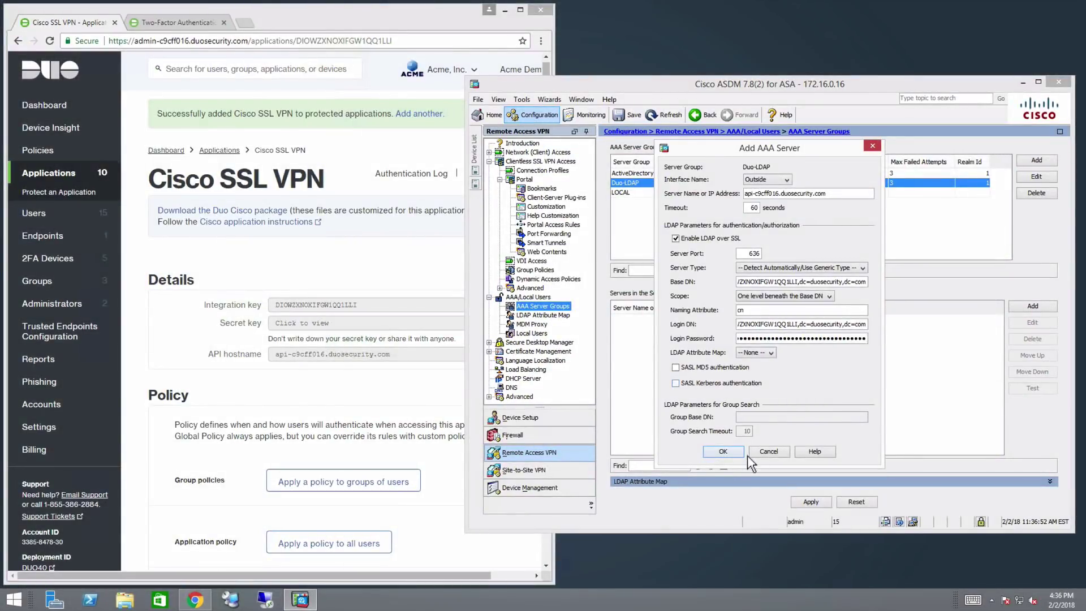
Save the Duo LDAP server entry and open Clientless SSL VPN Access > Connection Profiles
{"action": "left_click", "coordinate": [742, 454]}
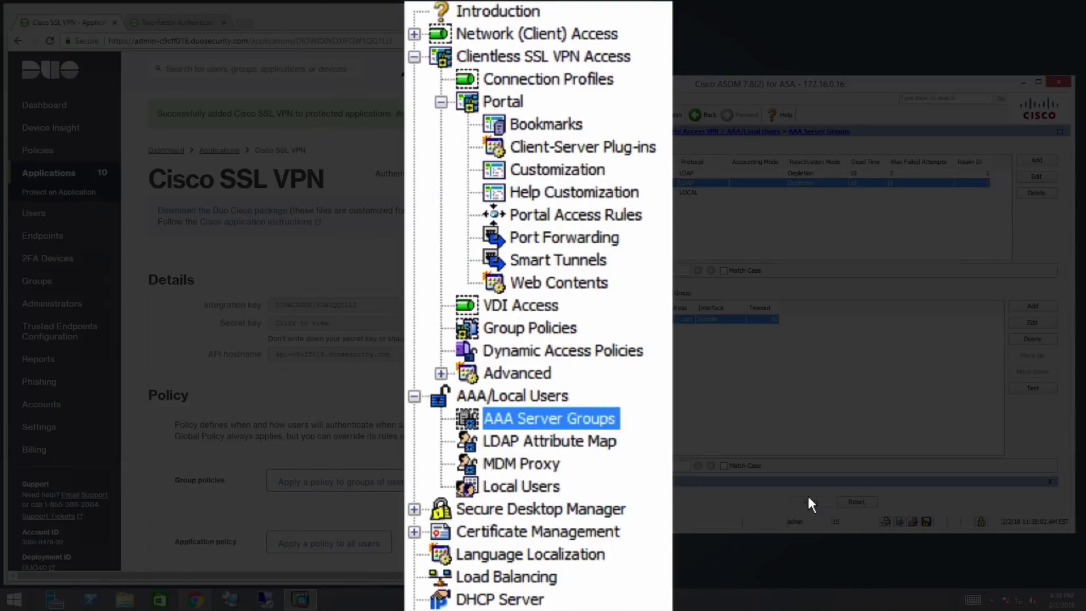
{"action": "left_click", "coordinate": [554, 85]}
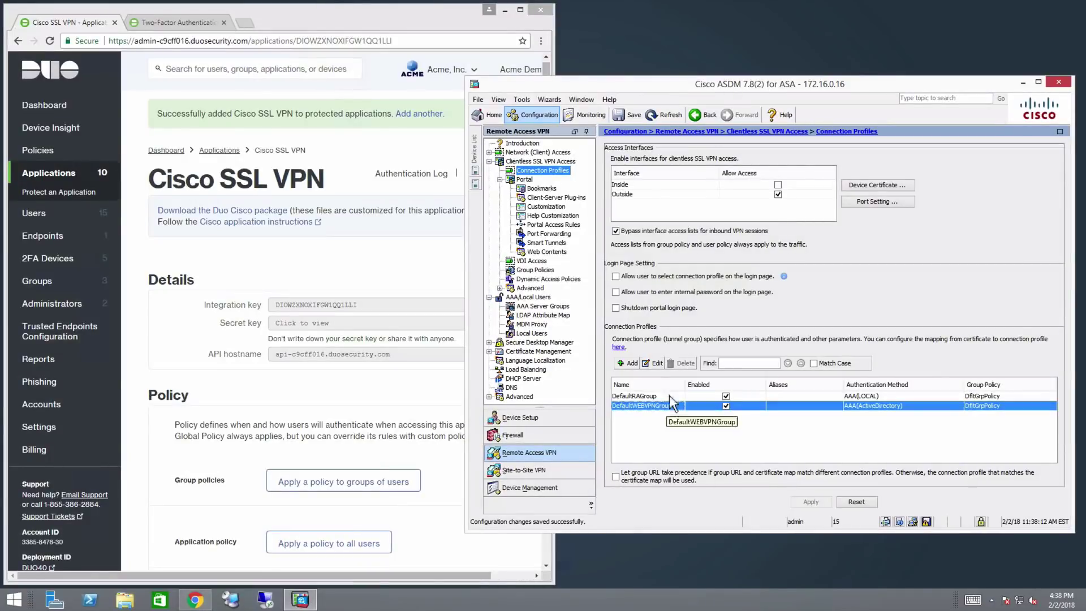
Give DefaultWEBVPNGroup Duo-LDAP as its secondary authentication server group, reusing the primary username
{"action": "left_click", "coordinate": [654, 363]}
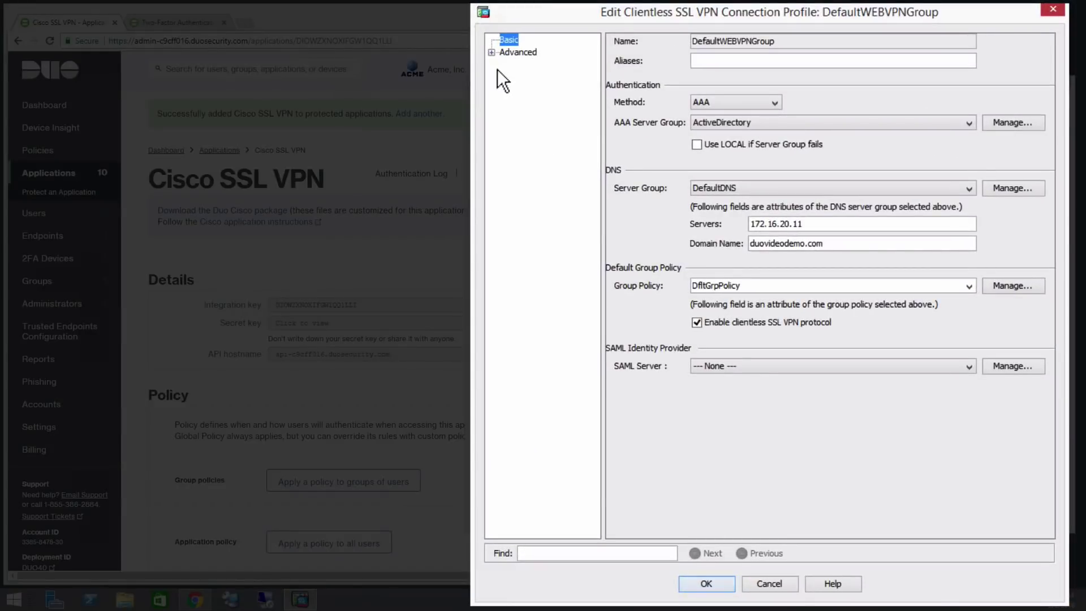
{"action": "left_click", "coordinate": [492, 52]}
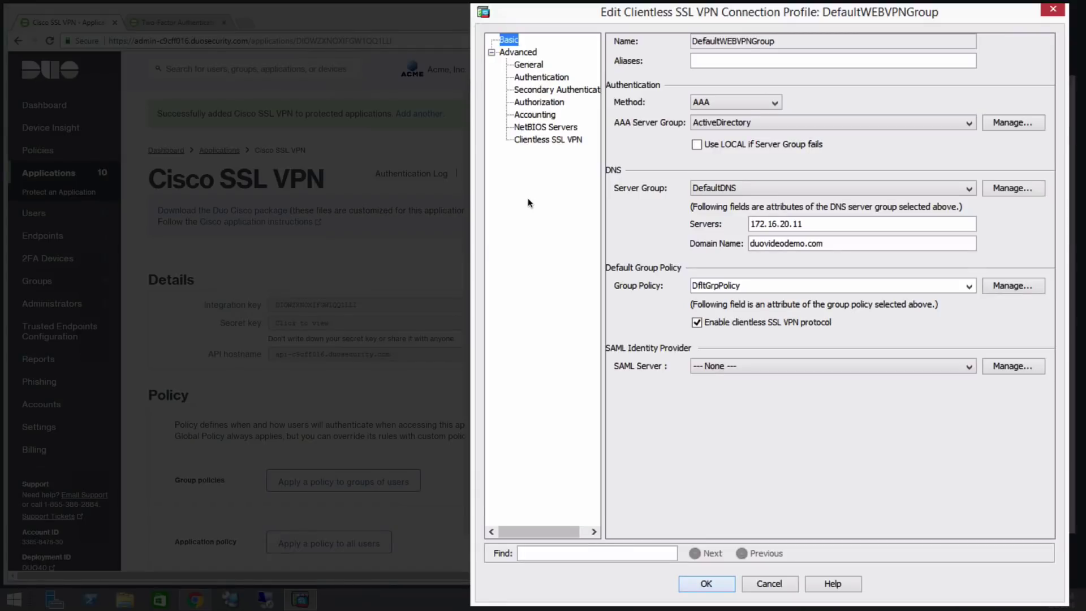
{"action": "left_click", "coordinate": [568, 95]}
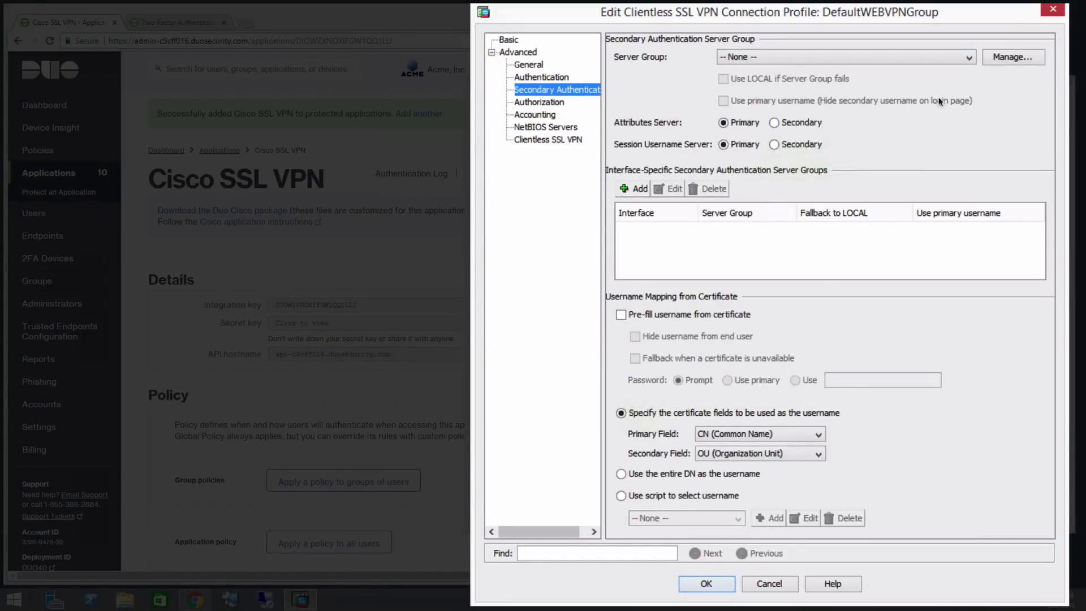
{"action": "left_click", "coordinate": [967, 58]}
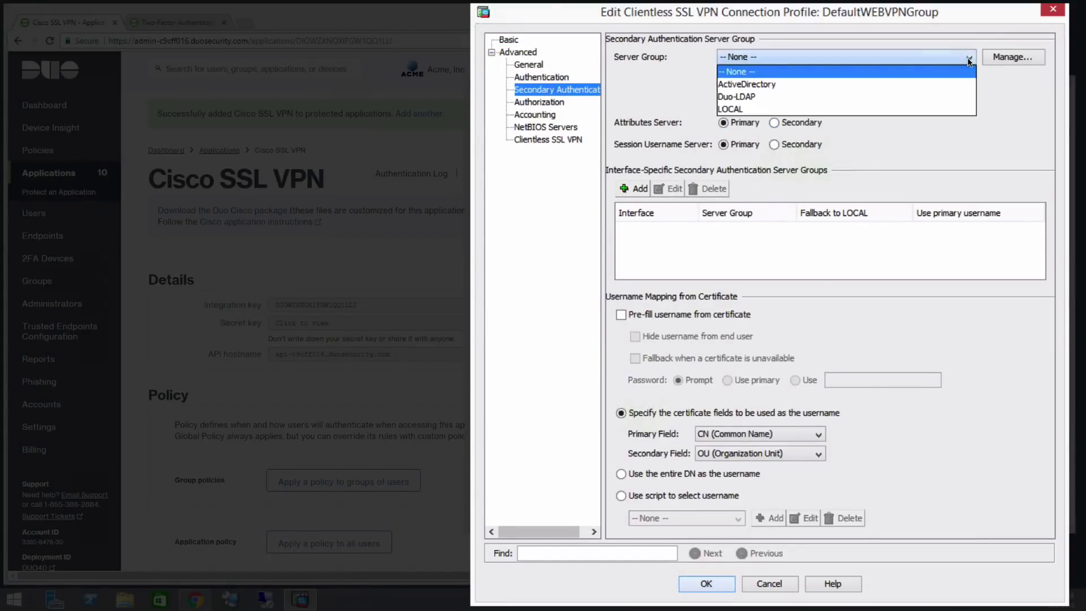
{"action": "left_click", "coordinate": [790, 96]}
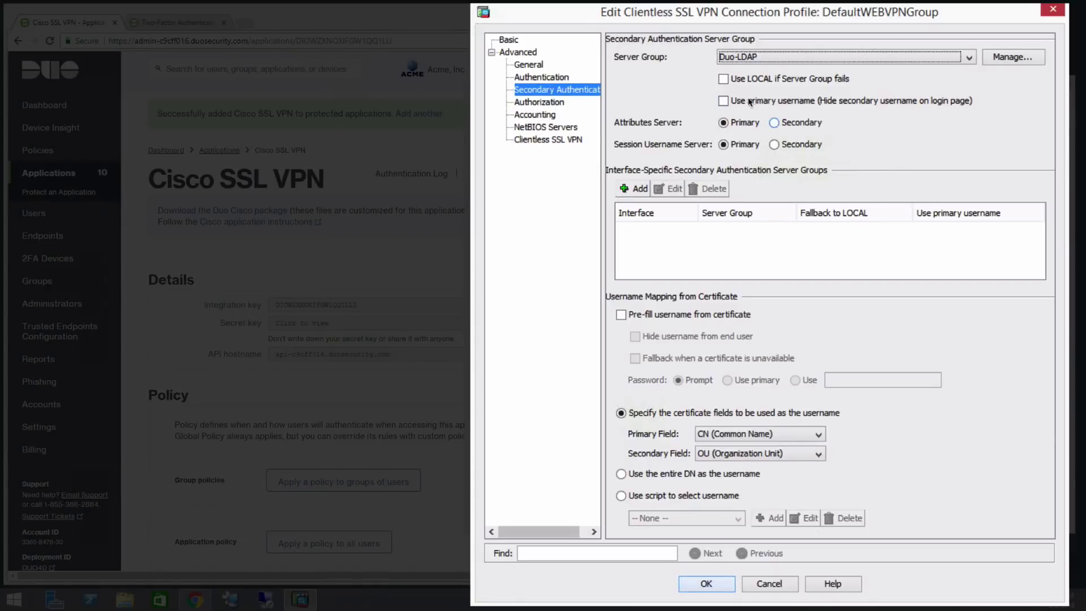
{"action": "left_click", "coordinate": [727, 100]}
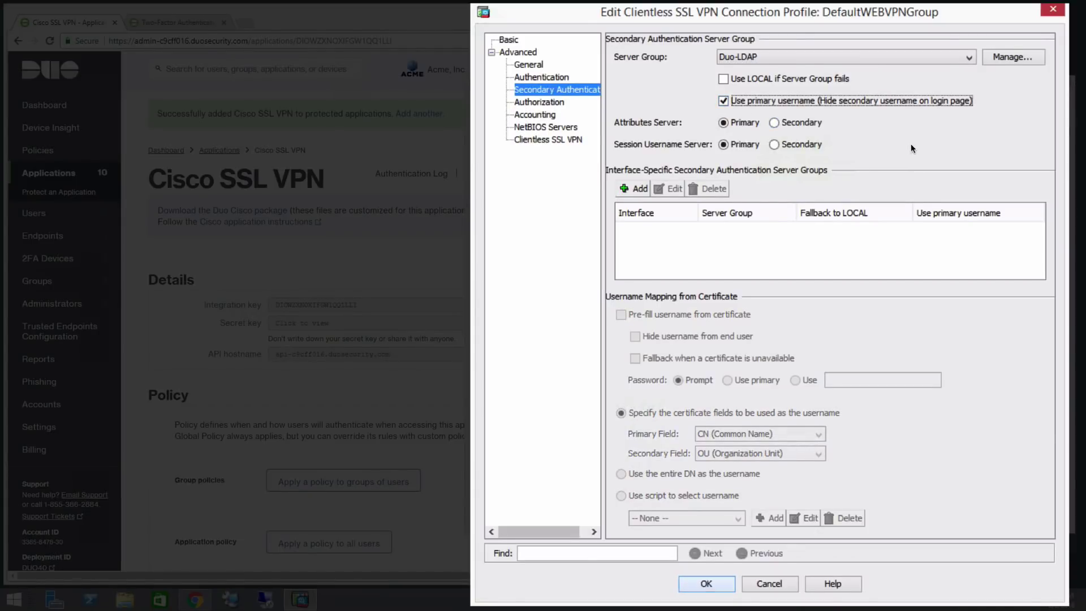
{"action": "left_click", "coordinate": [724, 584]}
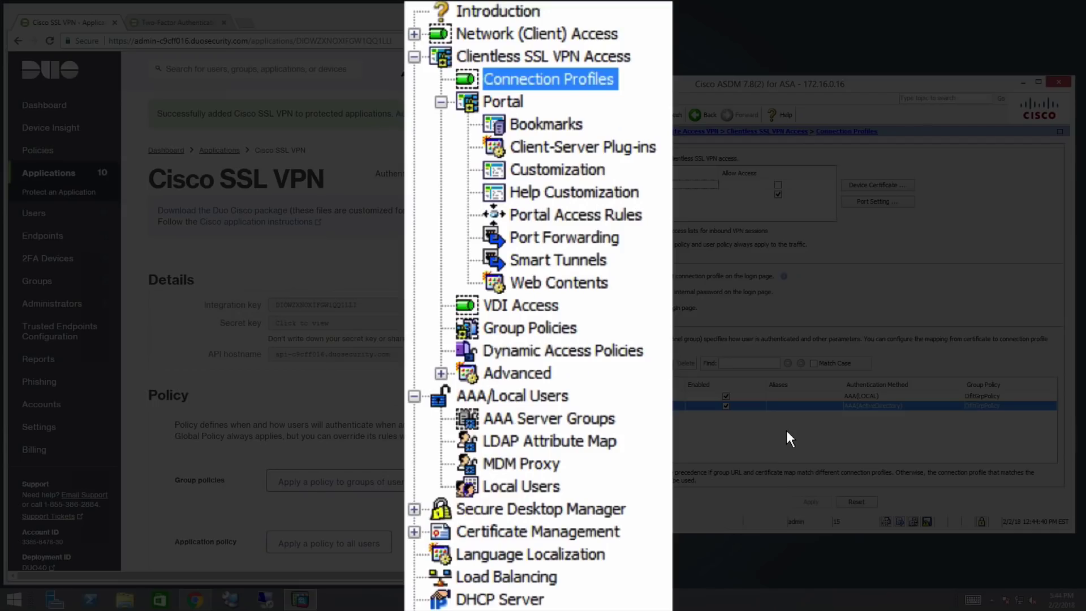
Change example_profile's Authentication Timeout to 60 seconds in Preferences (Part 2) and apply it to the ASA
{"action": "left_click", "coordinate": [416, 37]}
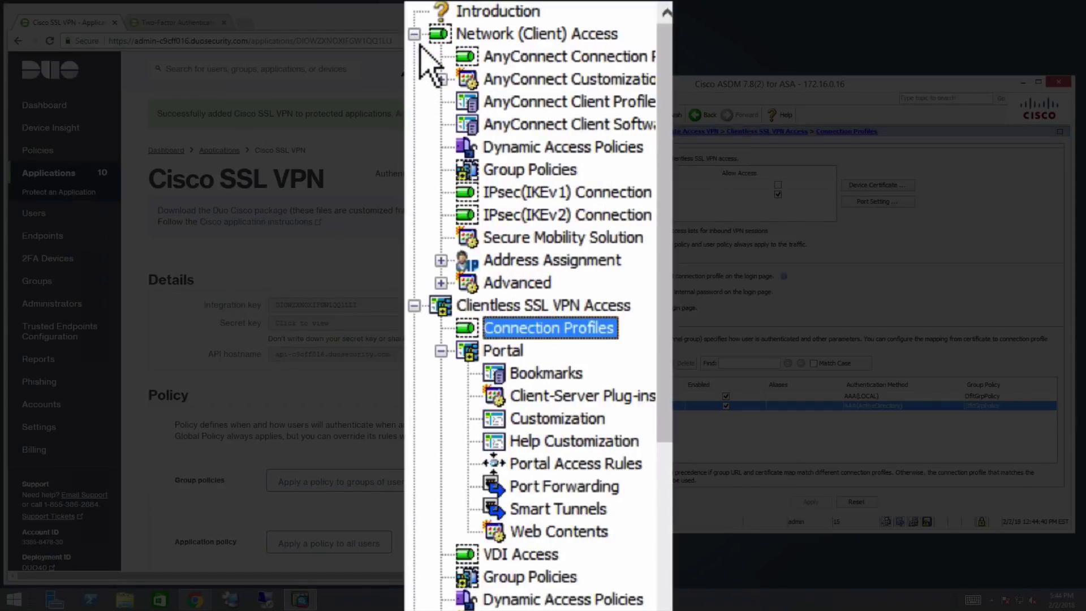
{"action": "left_click", "coordinate": [543, 115]}
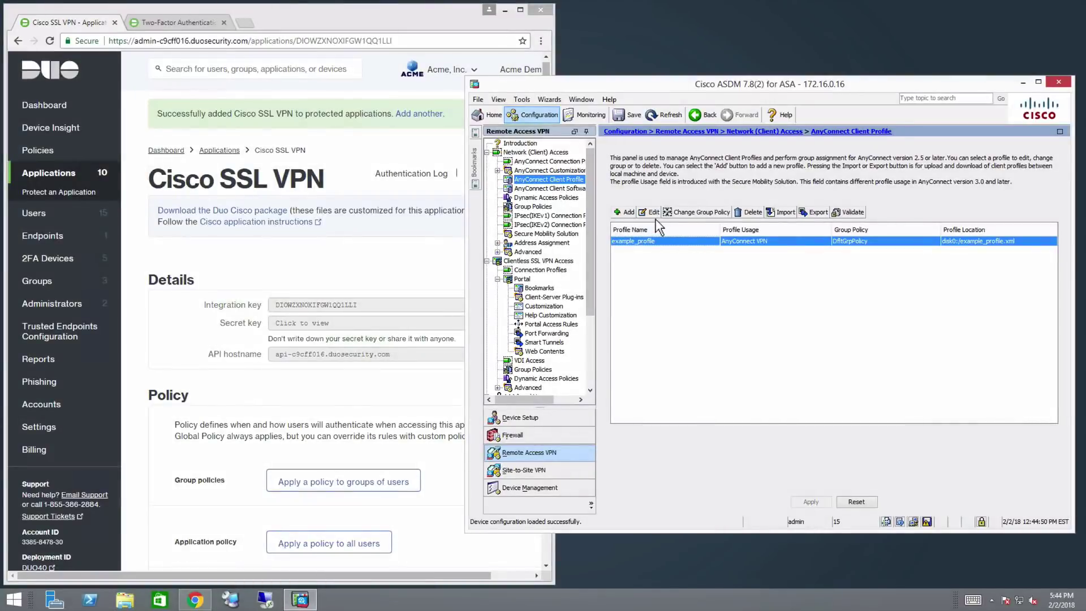
{"action": "left_click", "coordinate": [653, 215]}
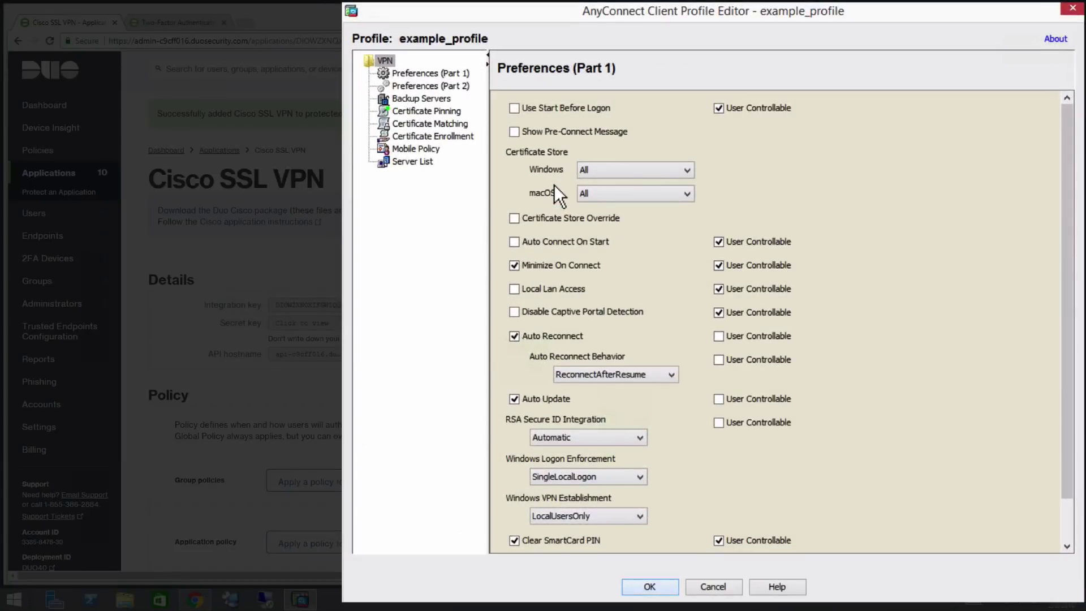
{"action": "left_click", "coordinate": [468, 88]}
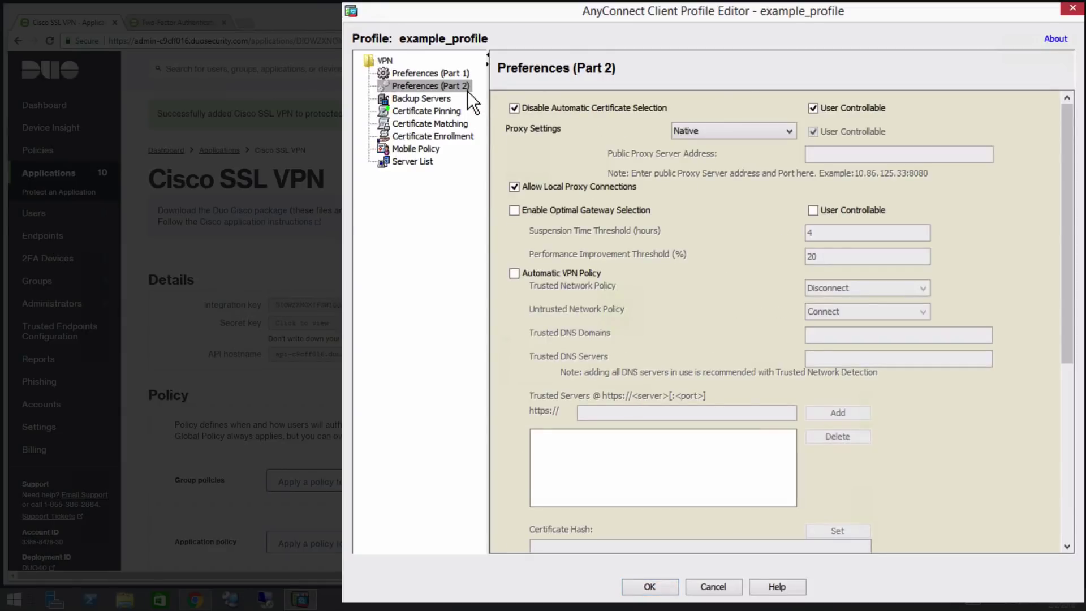
{"action": "left_click_drag", "start_coordinate": [1075, 223], "coordinate": [1067, 424]}
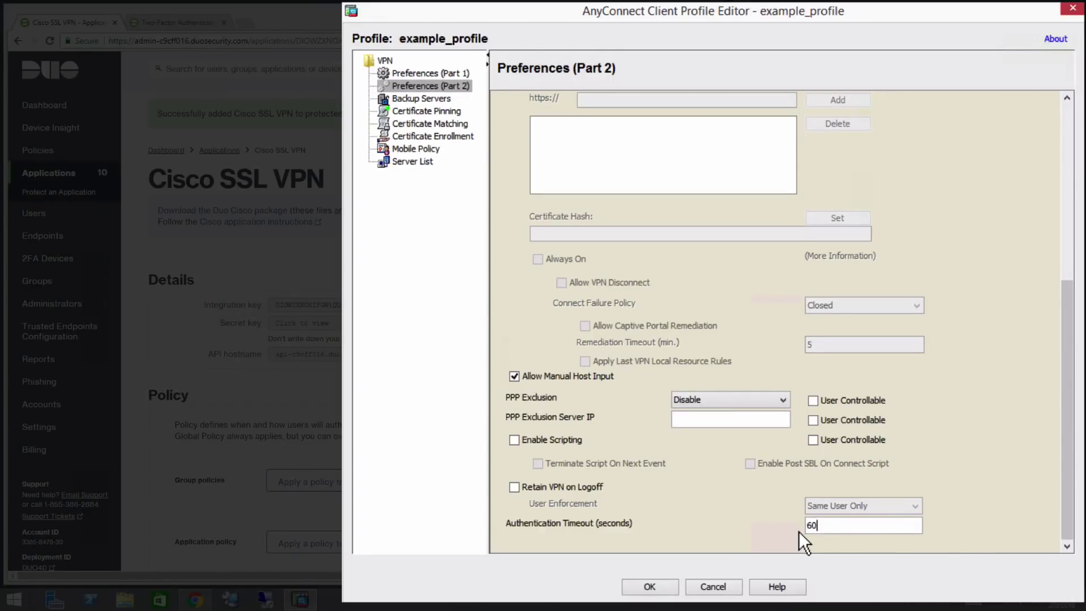
{"action": "left_click", "coordinate": [676, 586]}
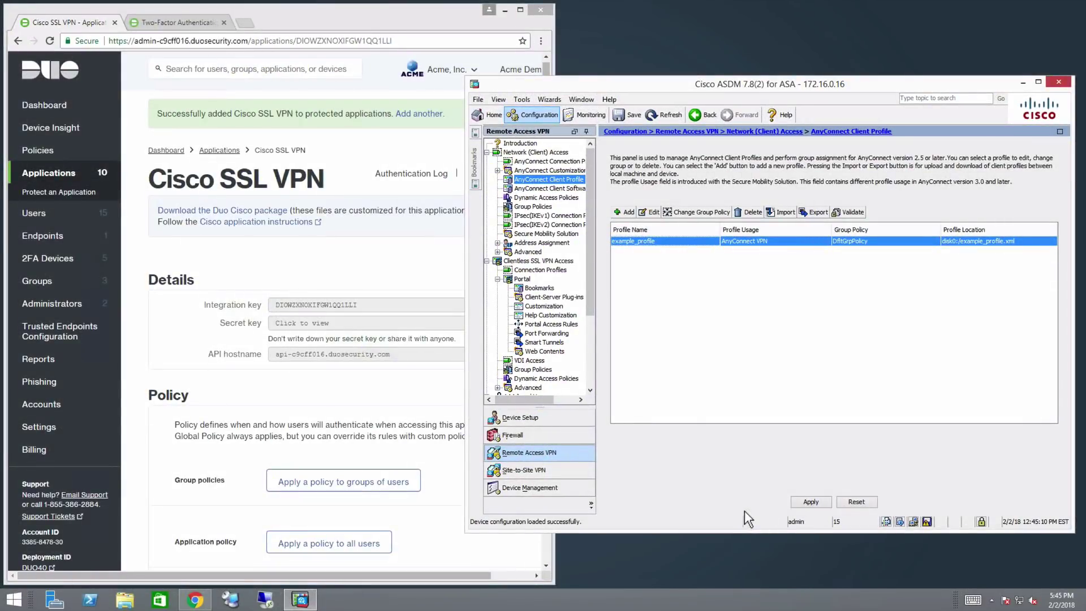
{"action": "left_click", "coordinate": [806, 502]}
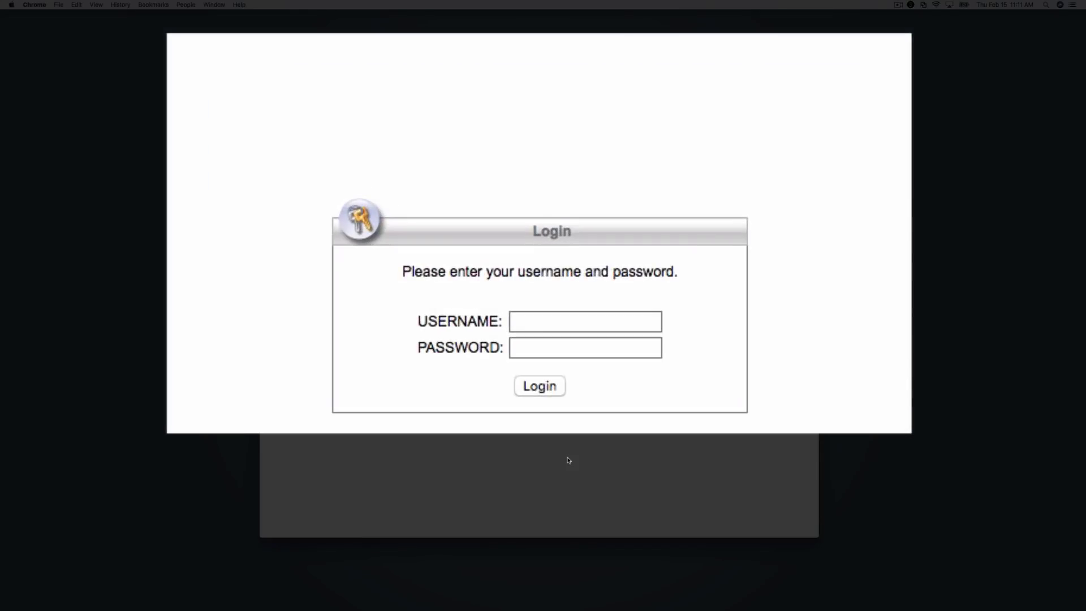
Log in to the SSL VPN portal with the demo account's username and password, approving via Duo Push
{"action": "left_click", "coordinate": [541, 309]}
{"action": "type", "text": "acmedemo"}
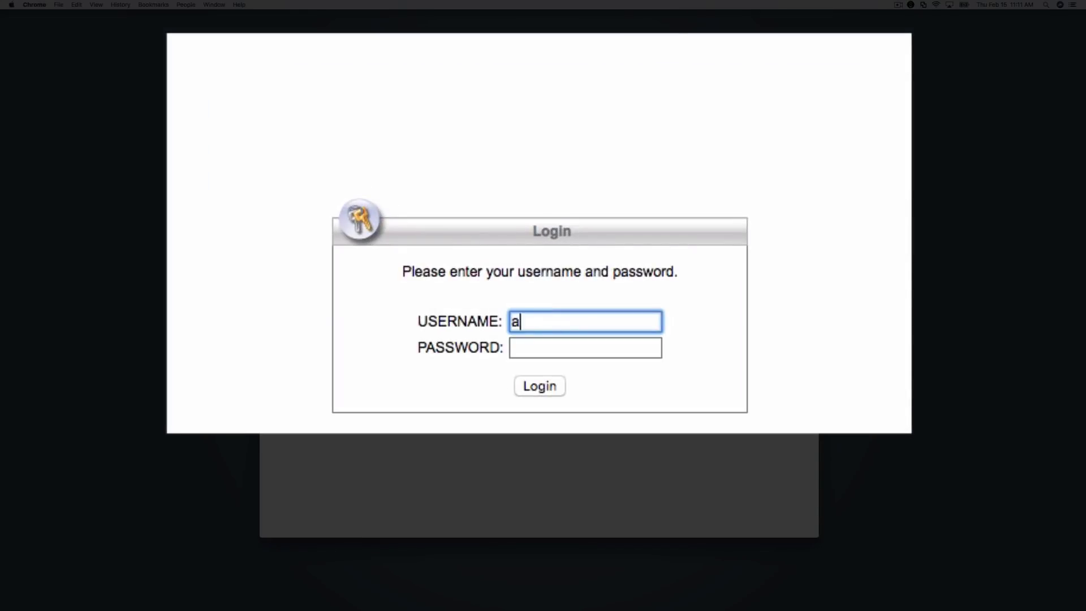
{"action": "key", "text": "Tab"}
{"action": "type", "text": "••••••••"}
{"action": "key", "text": "Return"}
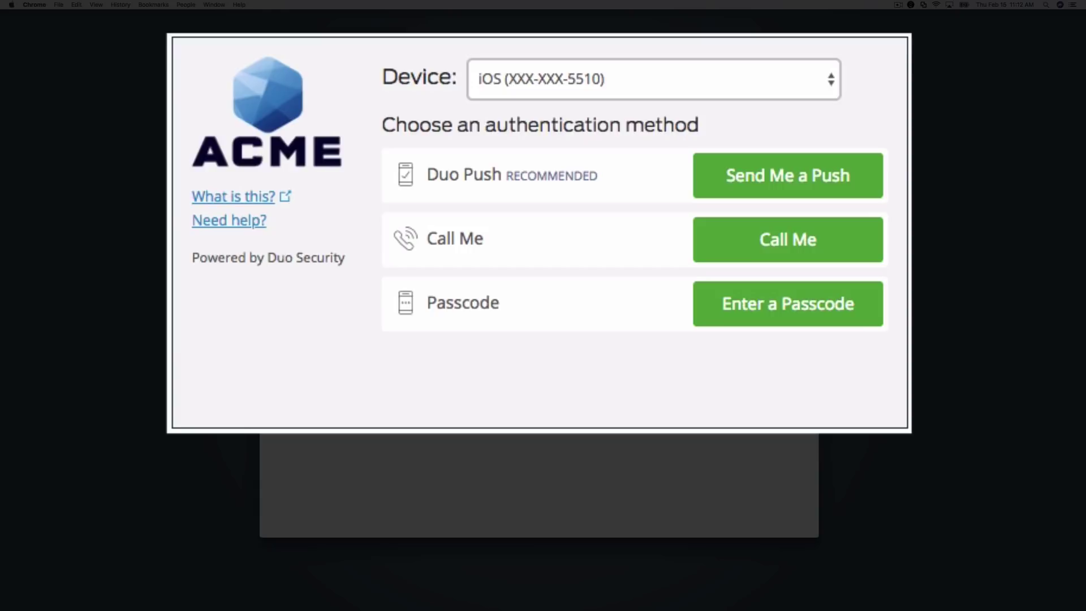
{"action": "left_click", "coordinate": [836, 180]}
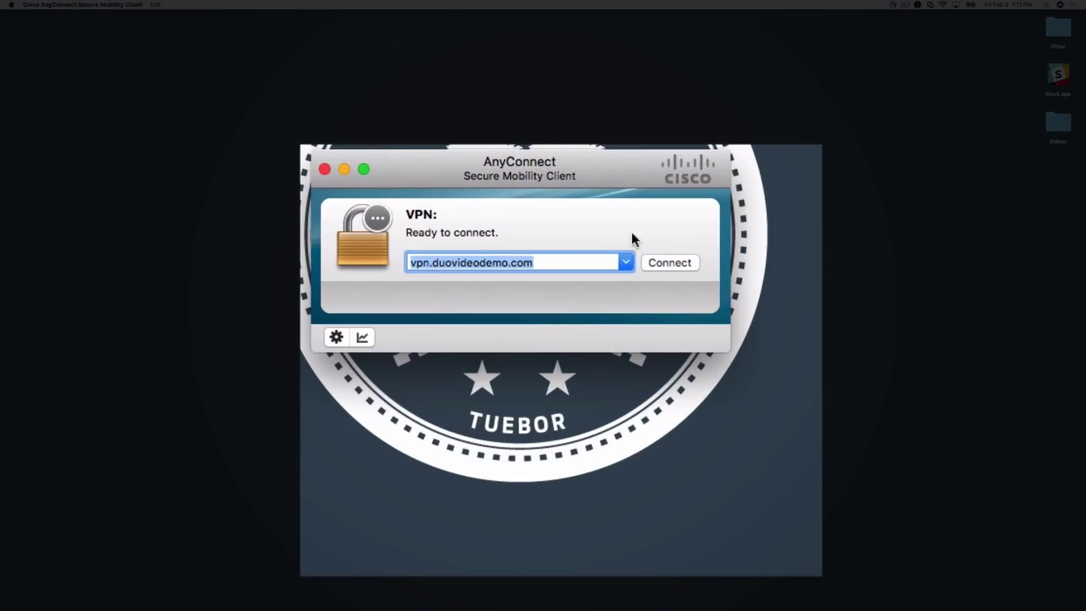
Connect to vpn.duovideodemo.com with the account password and a pasted Duo second password
{"action": "left_click", "coordinate": [682, 265]}
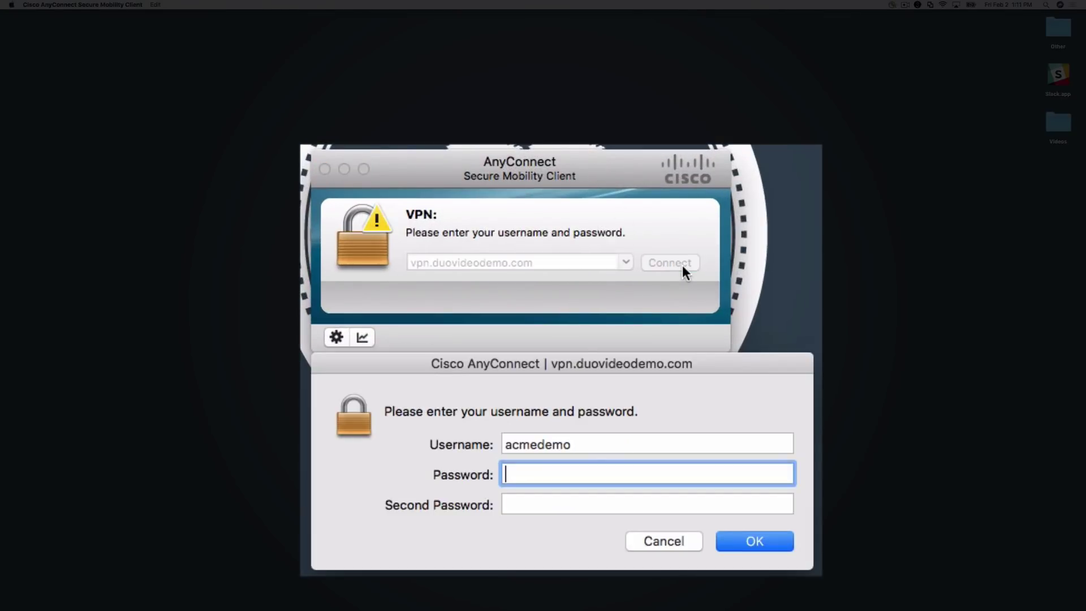
{"action": "type", "text": "********"}
{"action": "left_click", "coordinate": [647, 504]}
{"action": "key", "text": "super+v"}
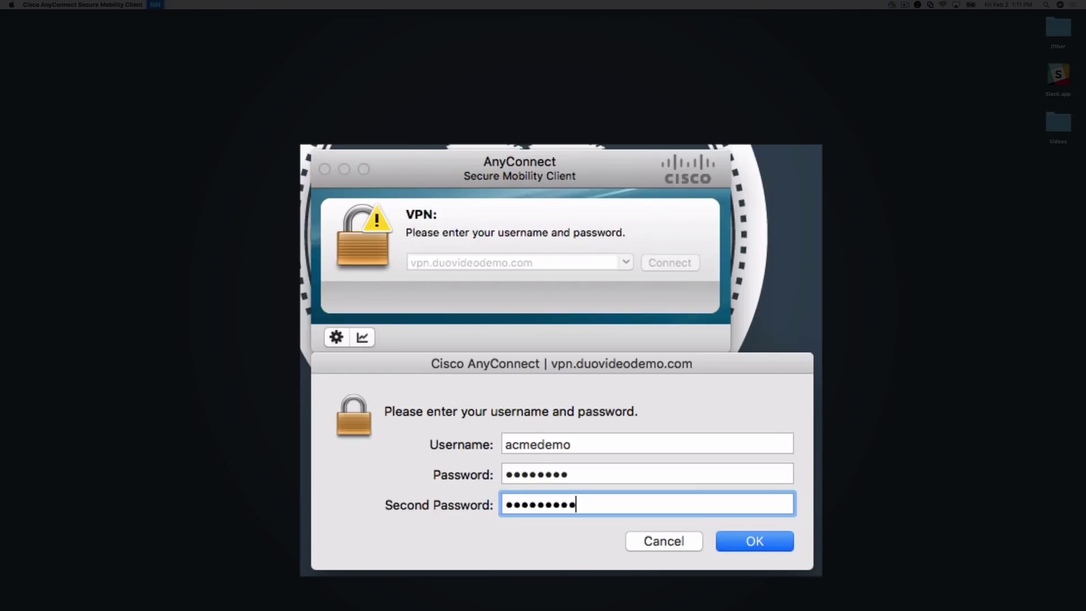
{"action": "left_click", "coordinate": [769, 540]}
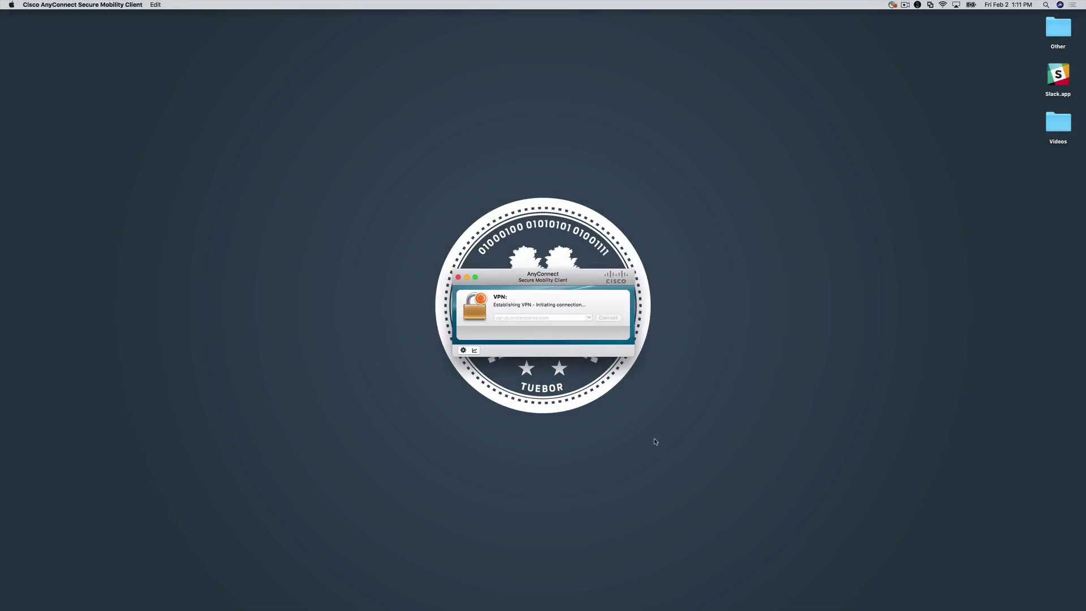